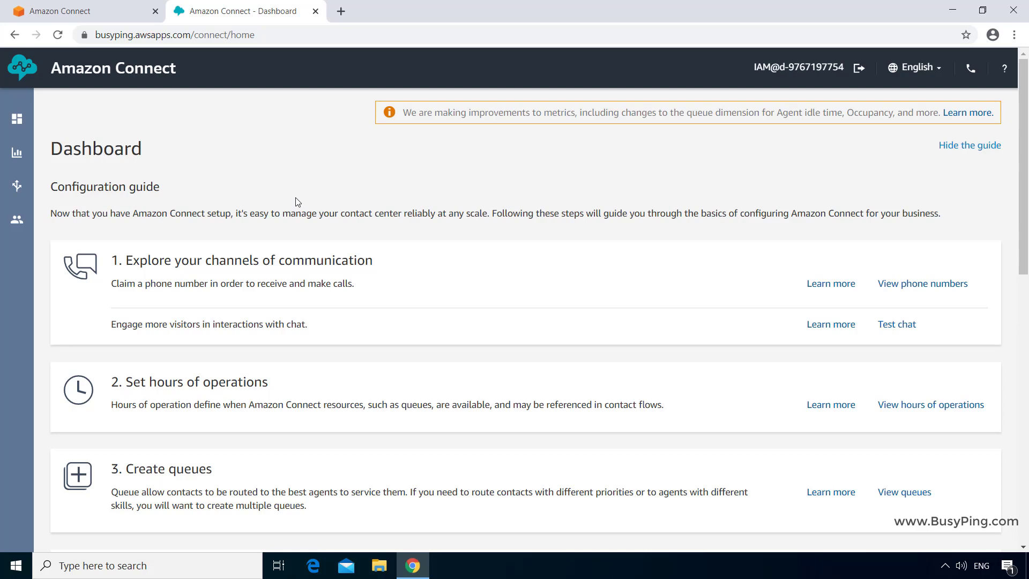
- Open the Contact flows list from the Routing menu in the sidebar
mouse_move(20, 184)
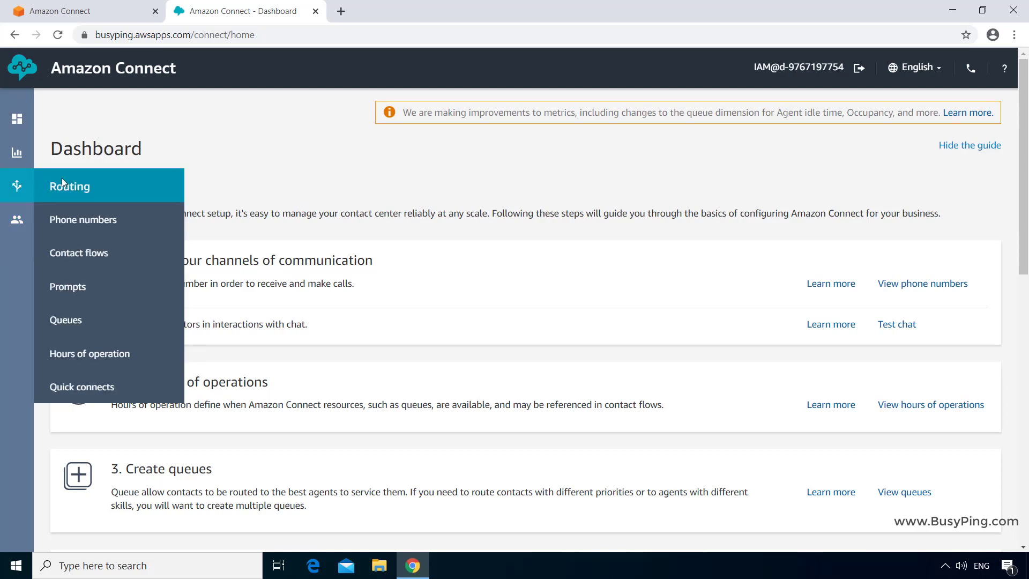
click(103, 254)
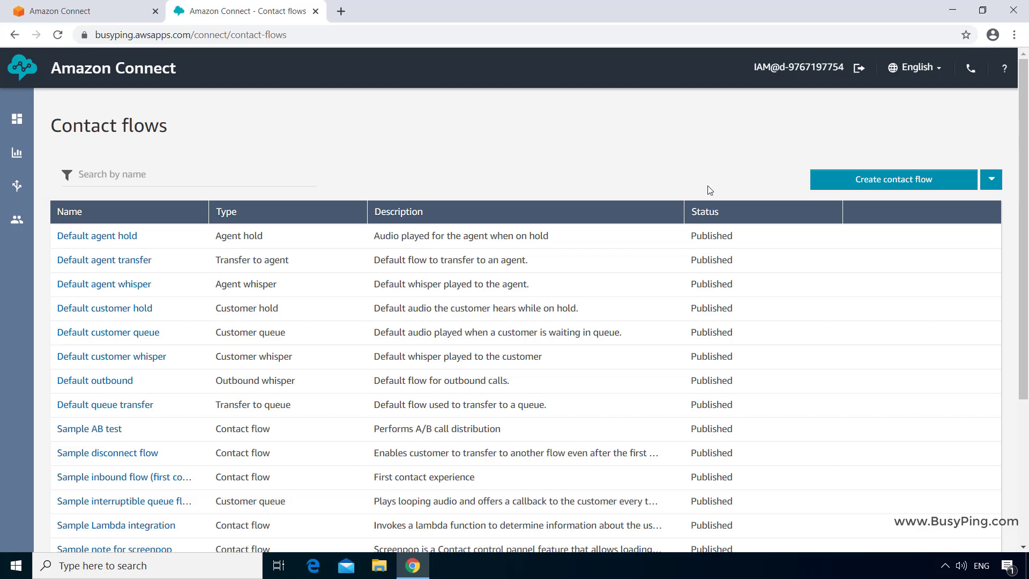
- Create a new contact flow named 'BusyPing Inbound Flow'
click(868, 179)
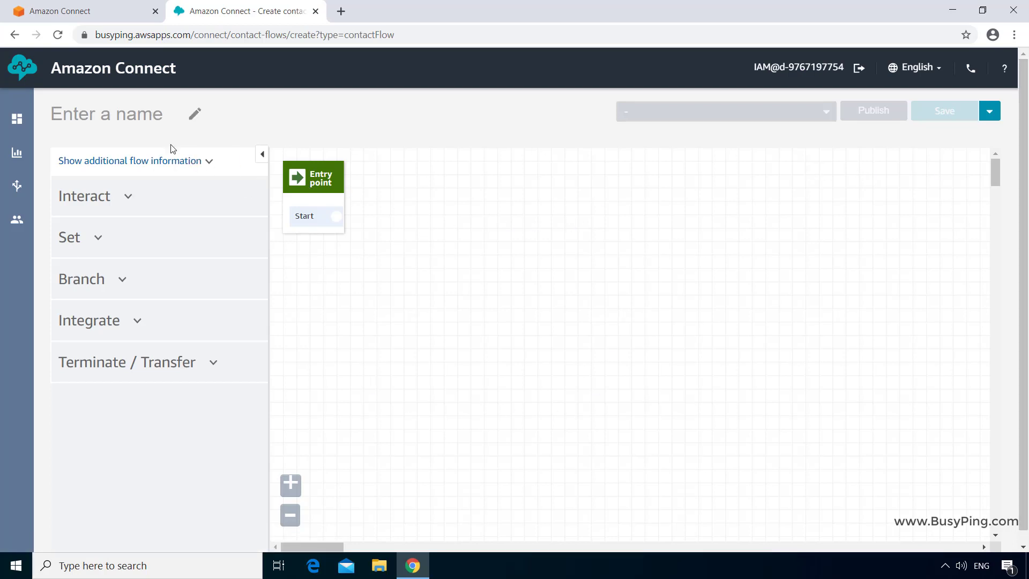
click(195, 113)
text(B)
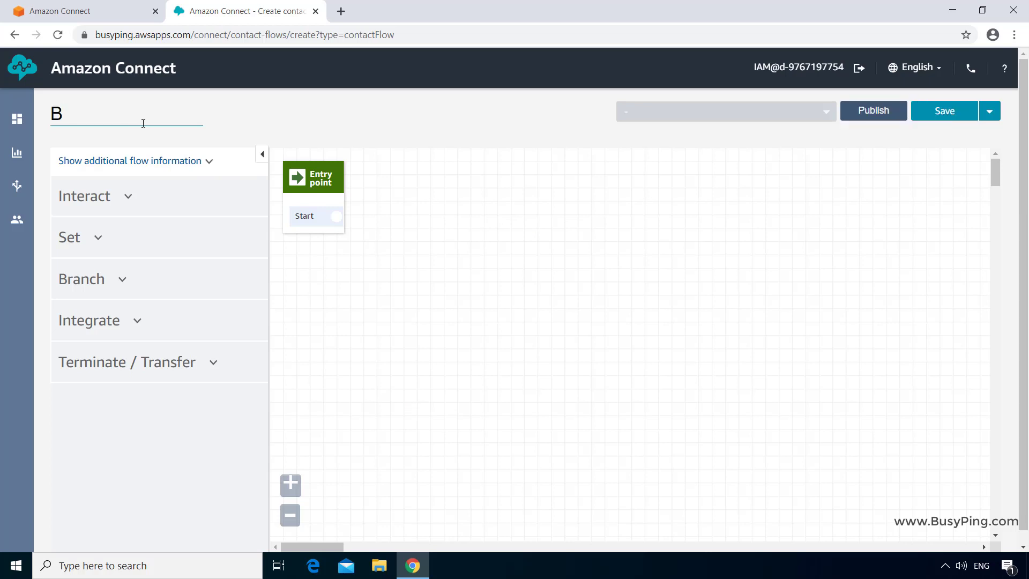
text(usyP)
text(ing Inbound Flow)
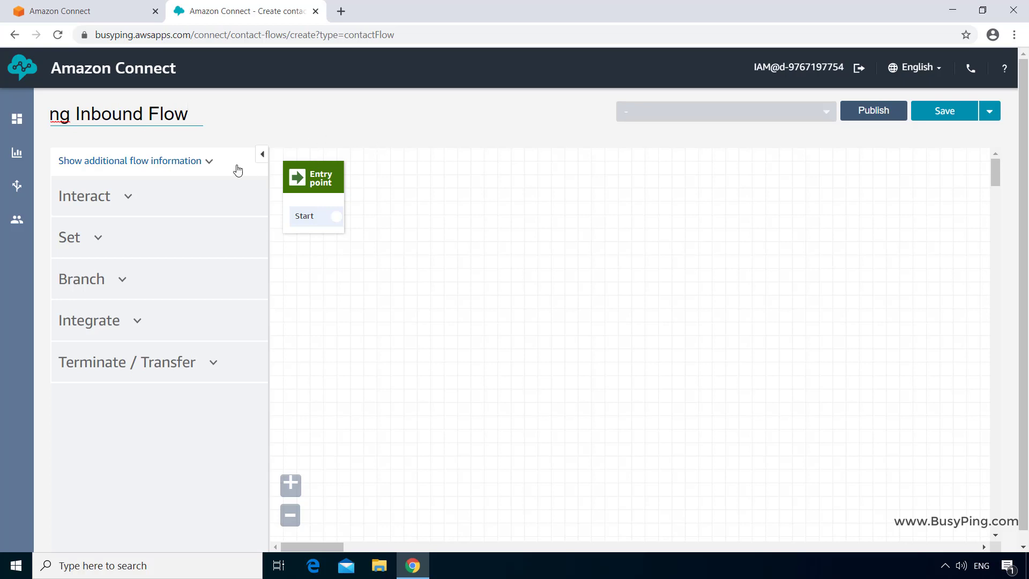
- Give the flow the description 'Main Inbound Flow for BusyPing'
click(210, 165)
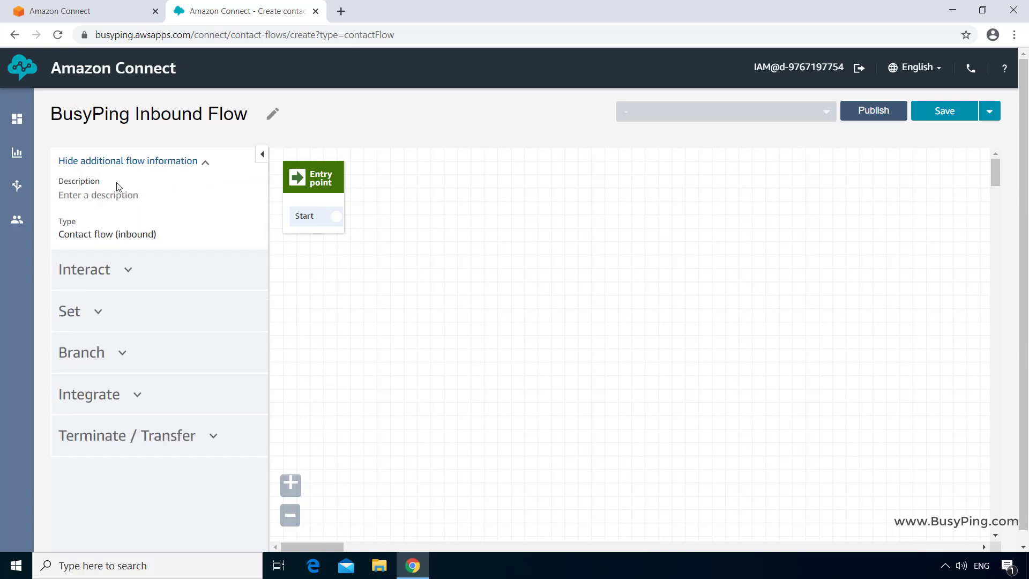
click(78, 199)
text(Main In)
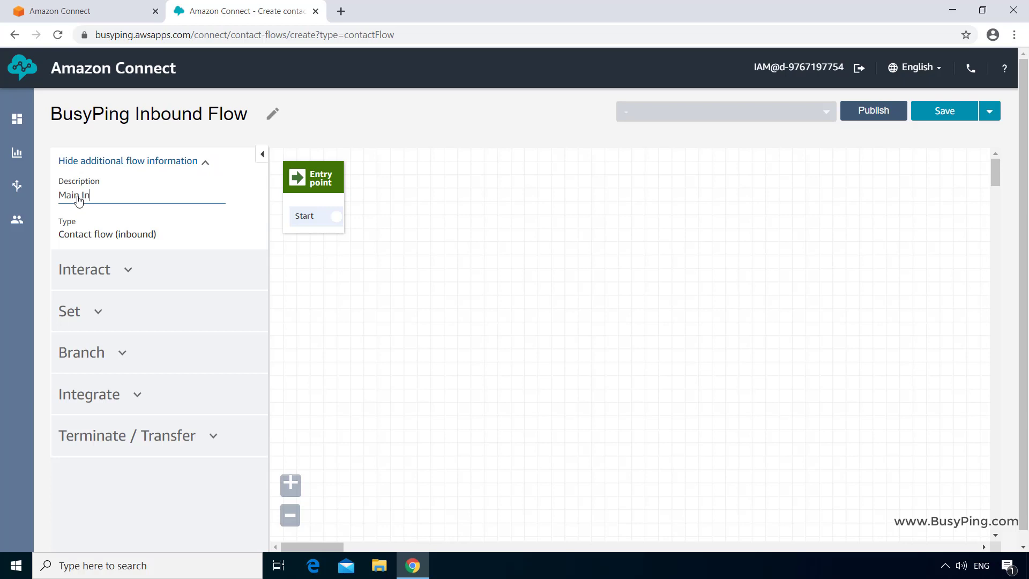
text(bound Flow for BusyPing)
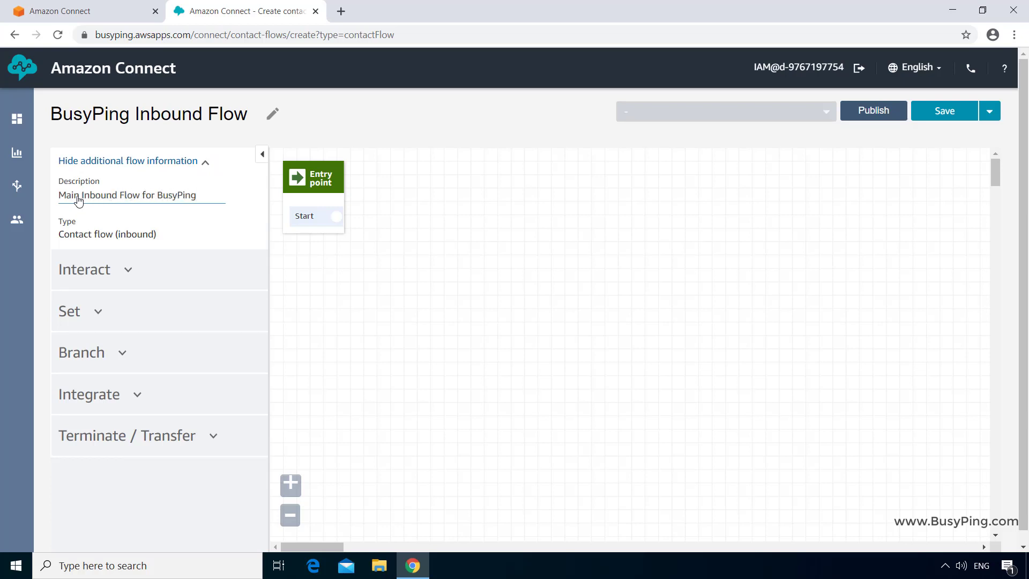
click(277, 138)
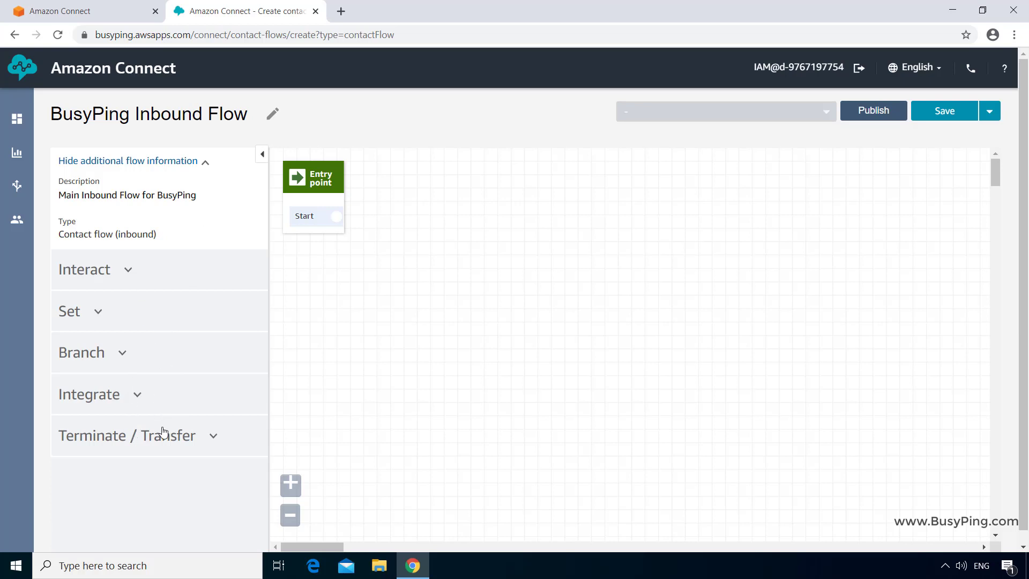
- Expand the Interact, Set and Branch block categories and browse their blocks
click(106, 274)
scroll(106, 277, down, 4)
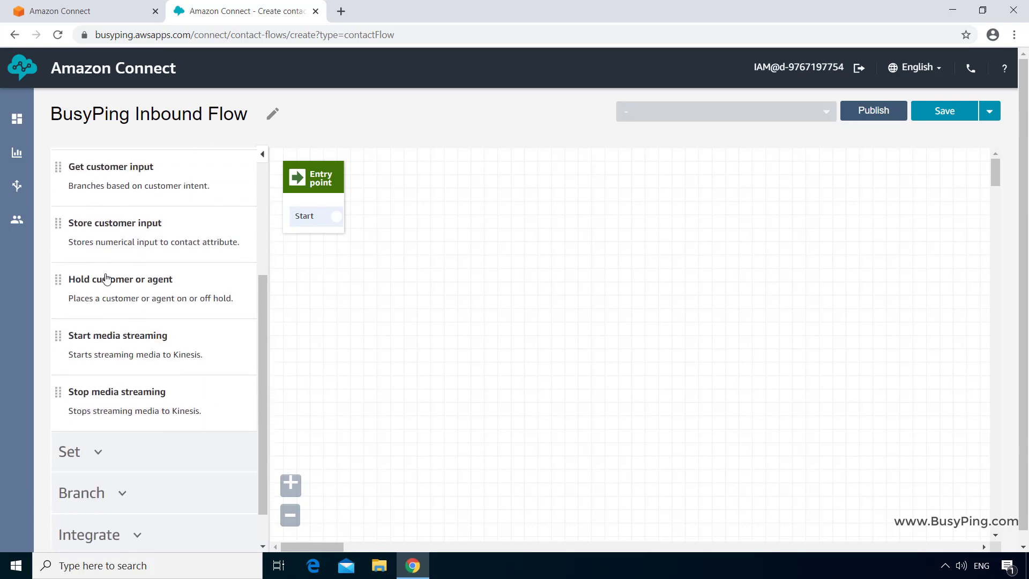
scroll(106, 278, down, 2)
click(102, 406)
scroll(141, 320, down, 6)
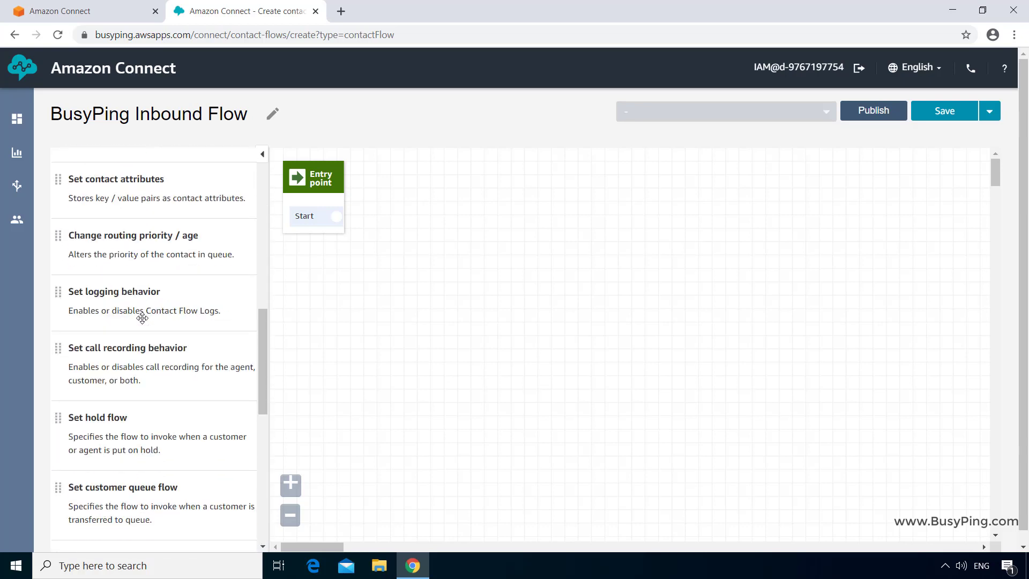
scroll(140, 322, down, 9)
click(129, 449)
scroll(171, 411, down, 1)
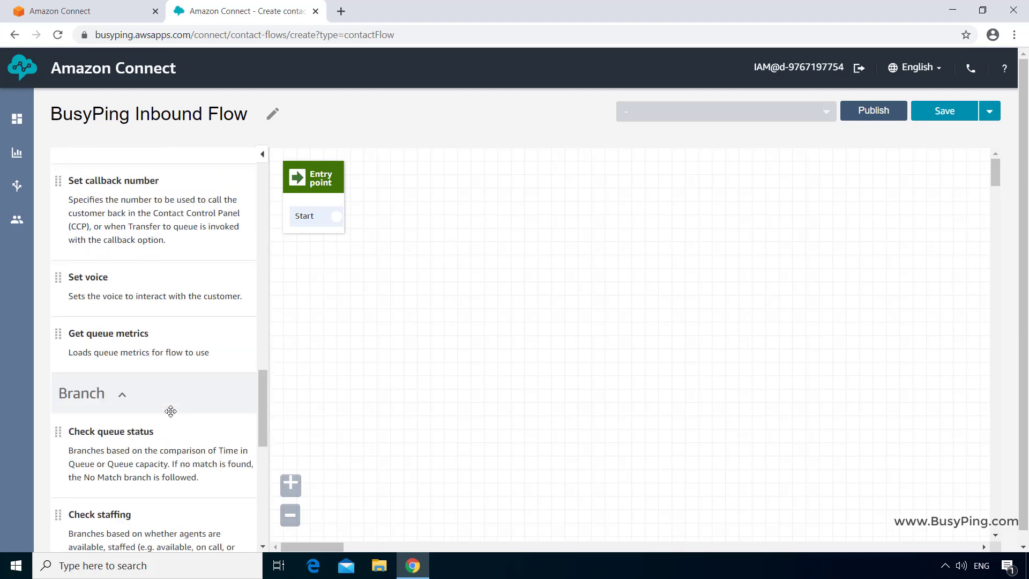
scroll(171, 411, down, 5)
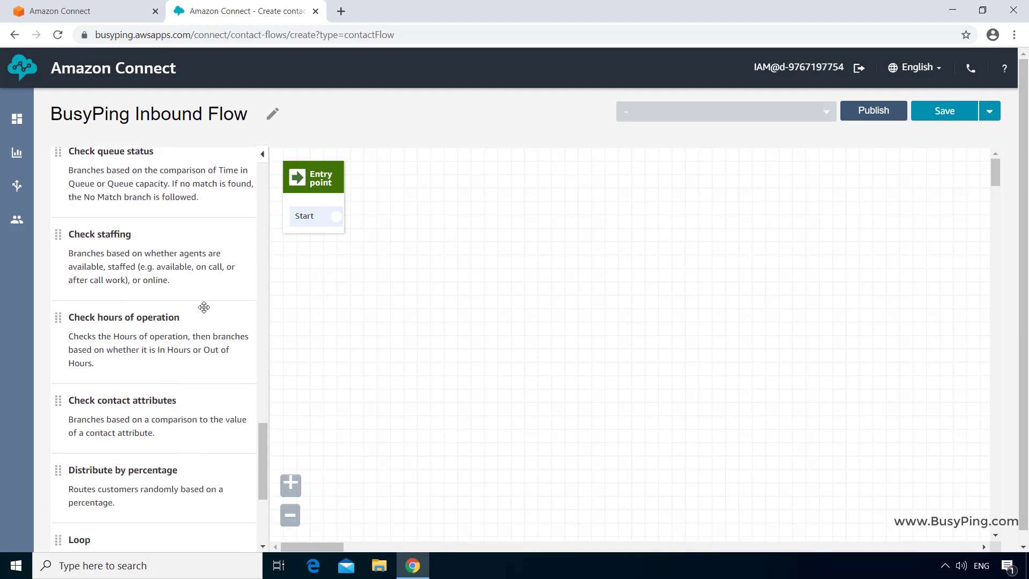
scroll(202, 307, down, 3)
scroll(202, 307, up, 6)
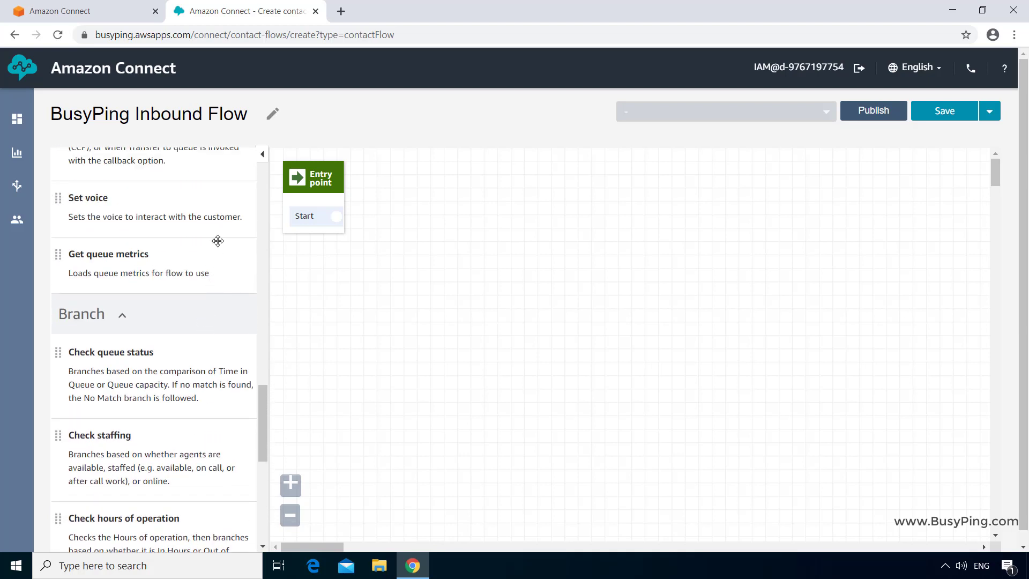
- Reposition the Entry point block near the top-left of the canvas
drag(265, 413, 266, 165)
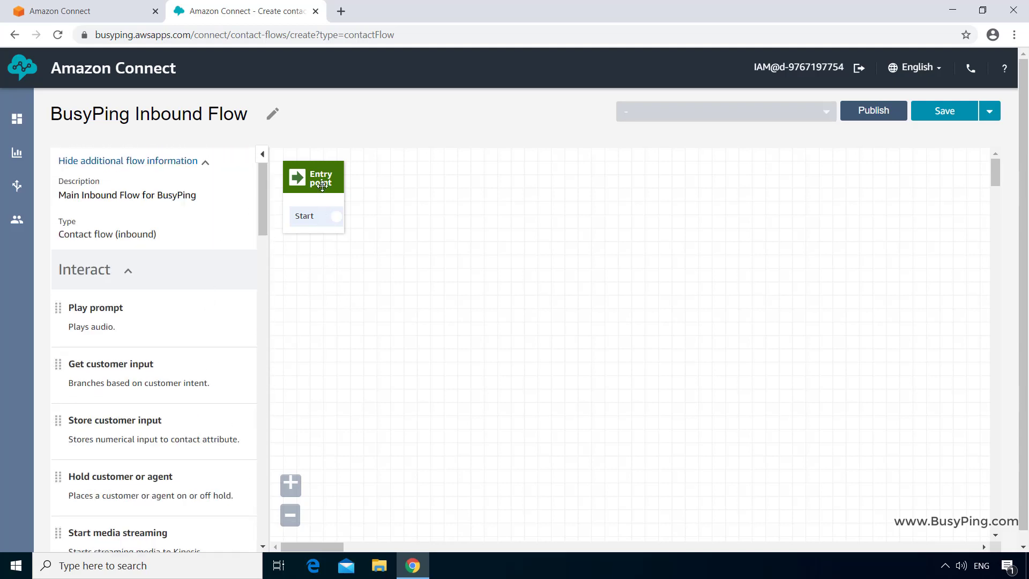
drag(322, 186, 327, 185)
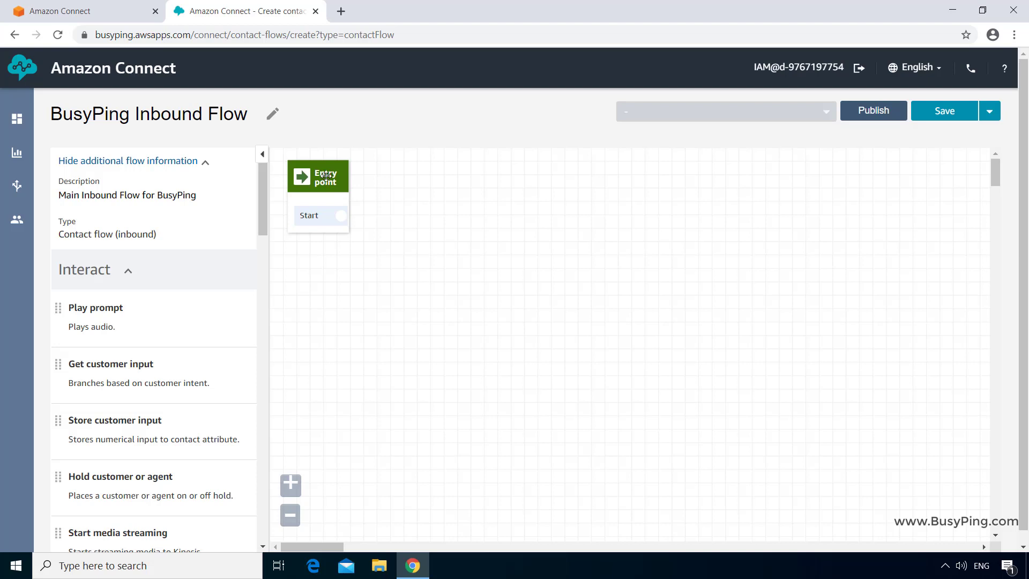
mouse_move(325, 176)
mouse_down()
mouse_move(333, 182)
mouse_move(316, 173)
mouse_up()
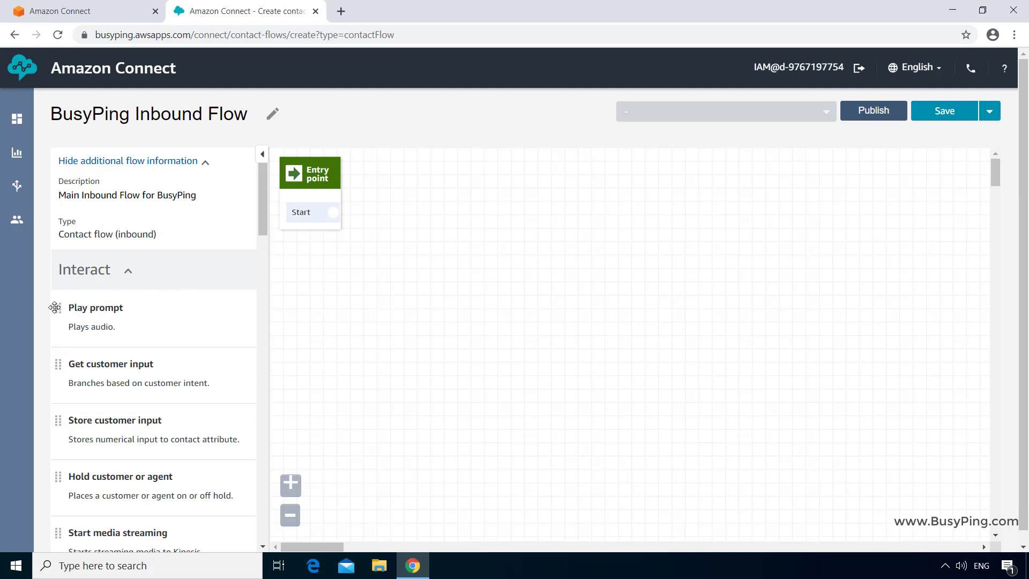
- Place a Play prompt block, connect the Entry point's Start to it, and open its settings
drag(57, 308, 406, 164)
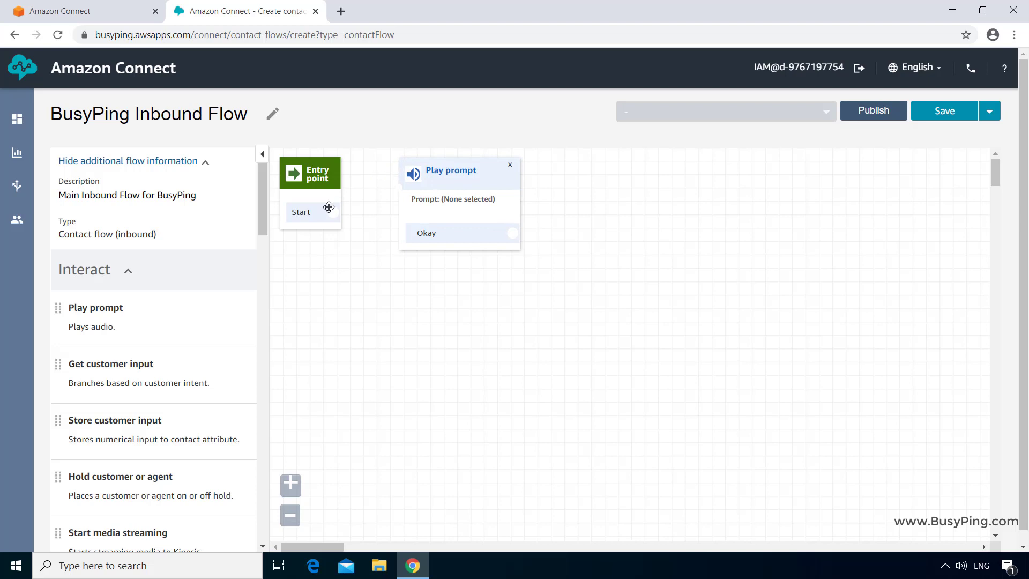
drag(332, 211, 426, 168)
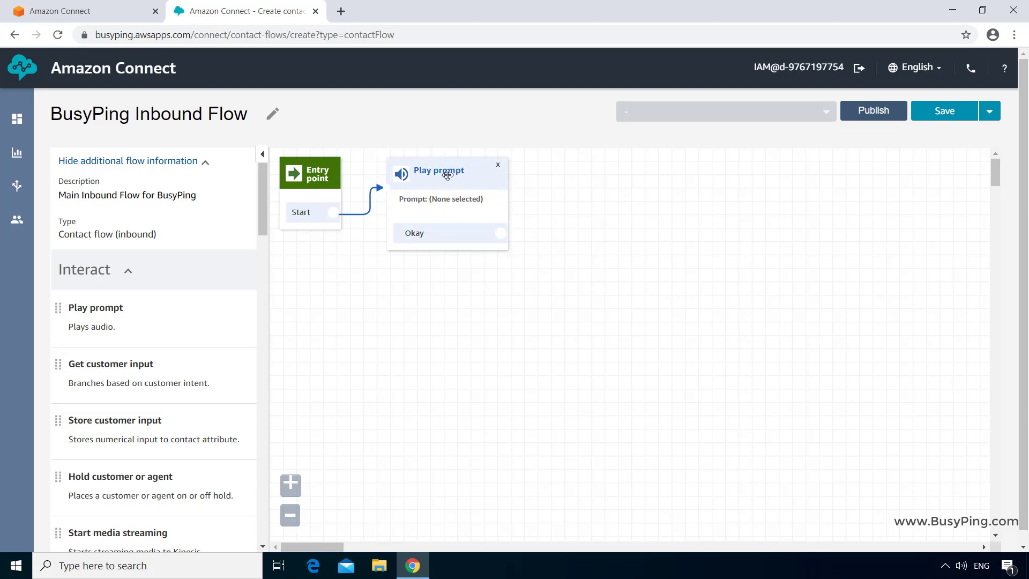
click(478, 175)
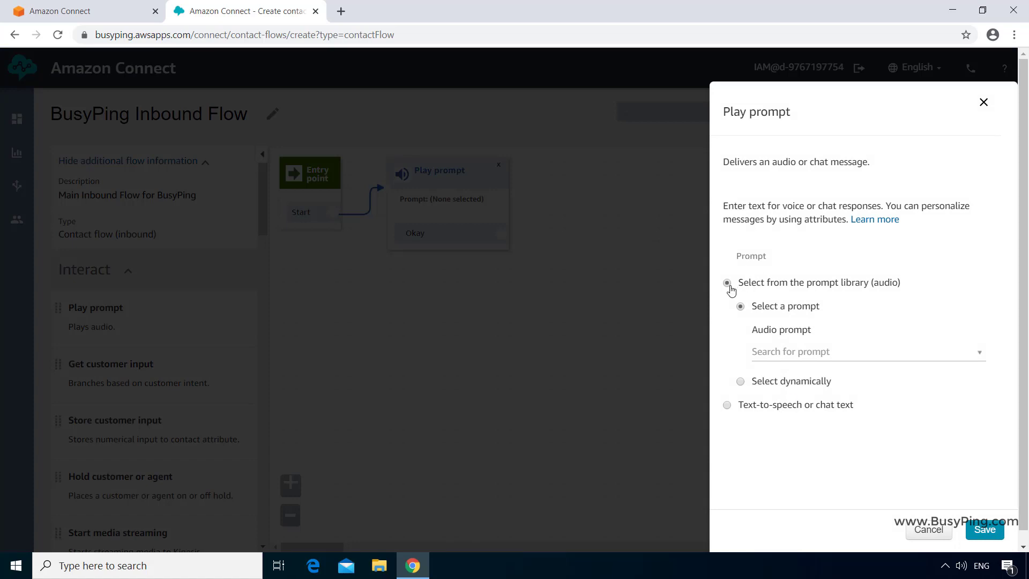
- Explore the Play prompt source options, including text-to-speech and dynamic prompt types
click(727, 406)
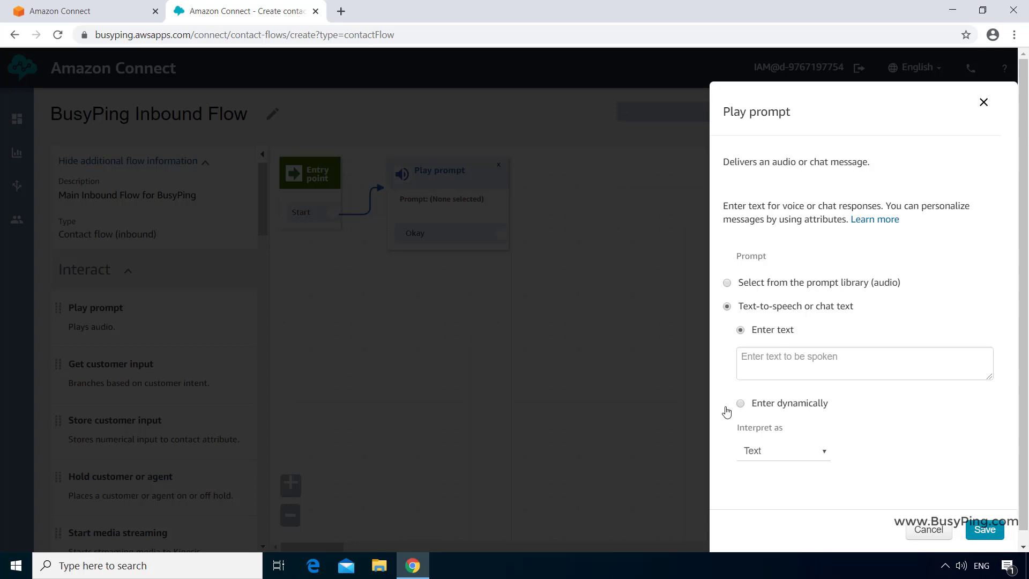
click(727, 283)
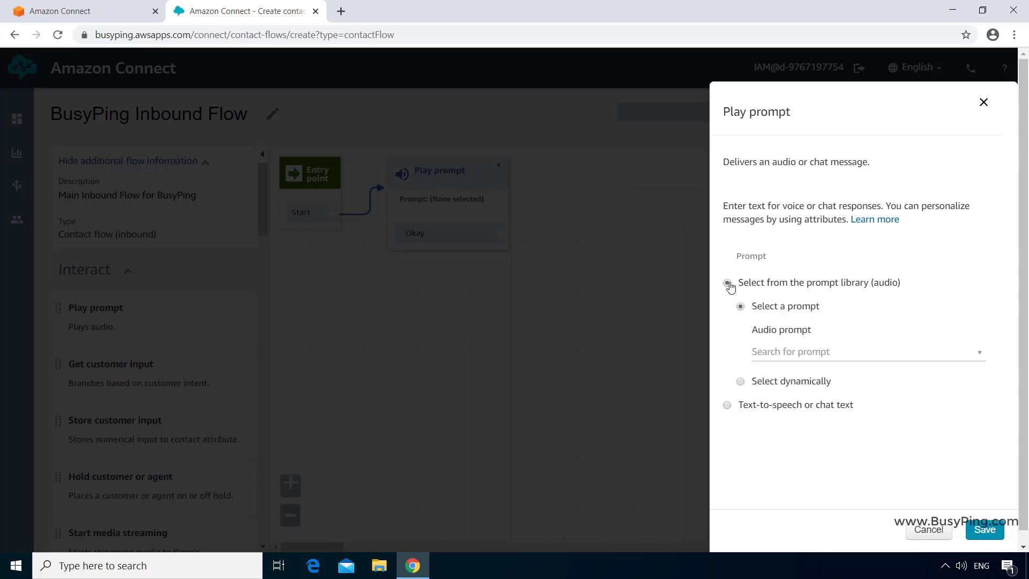
click(728, 408)
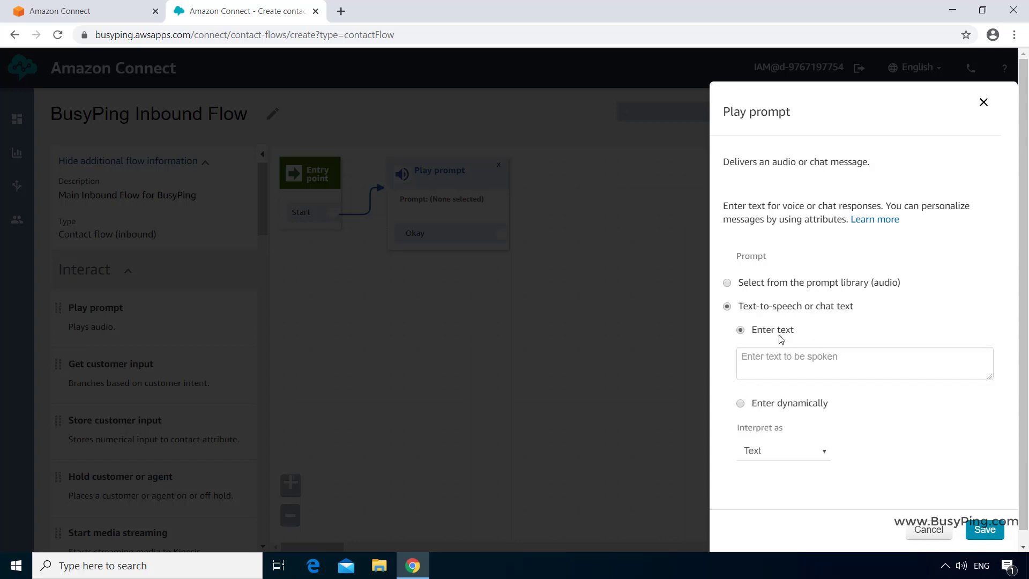
click(740, 404)
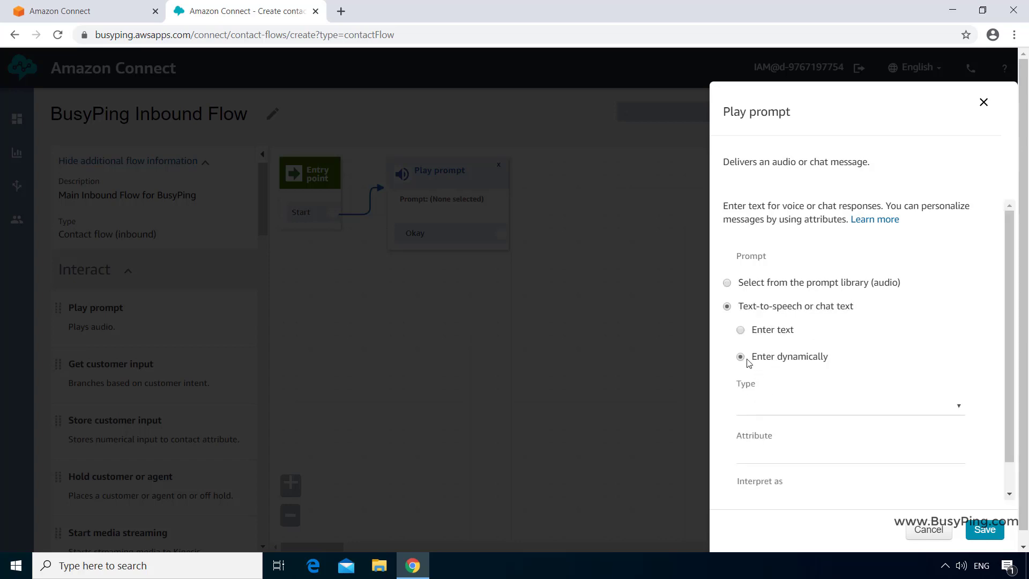
click(798, 411)
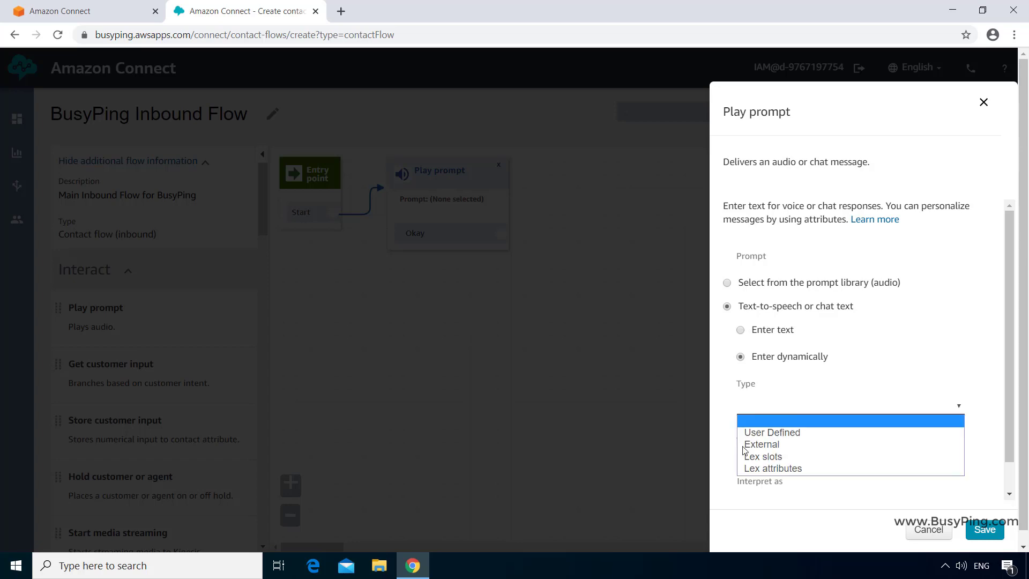
click(719, 398)
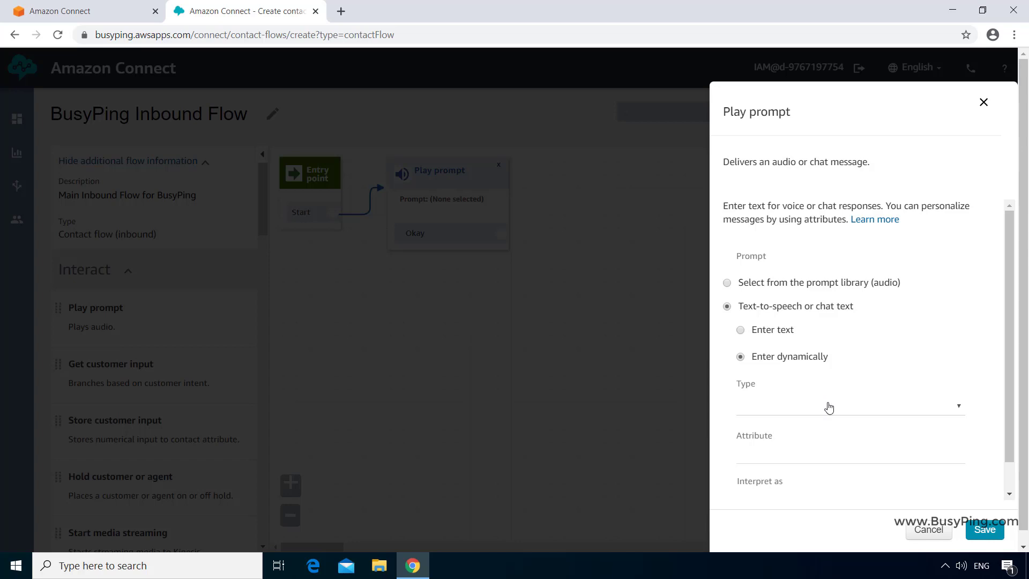
click(843, 411)
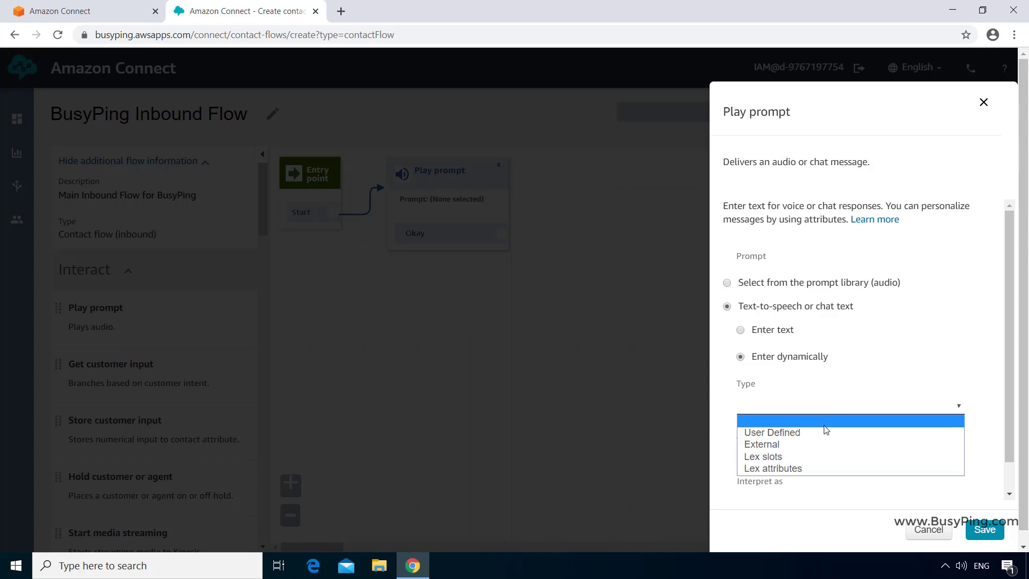
click(809, 403)
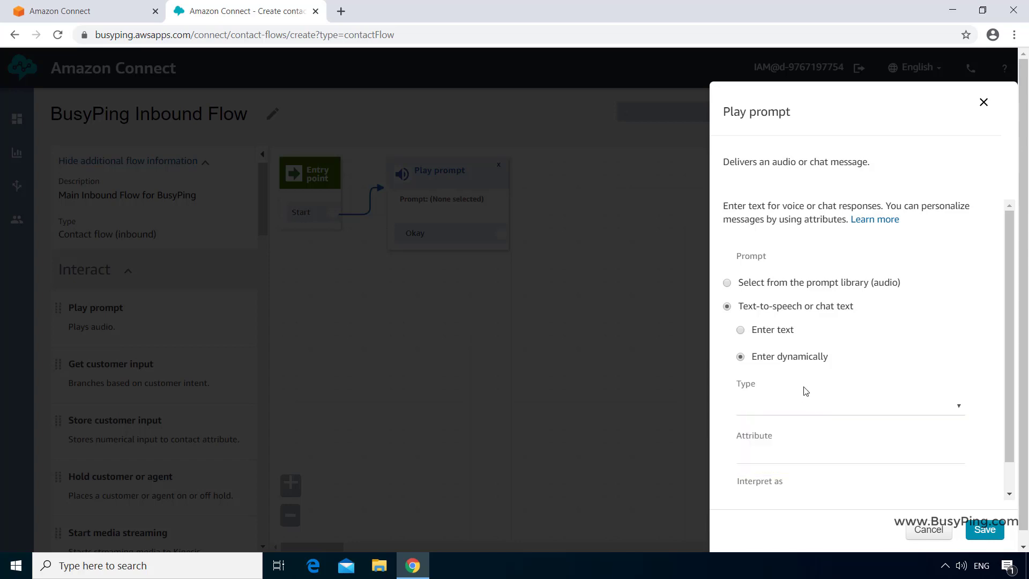
scroll(893, 445, down, 1)
scroll(894, 446, up, 1)
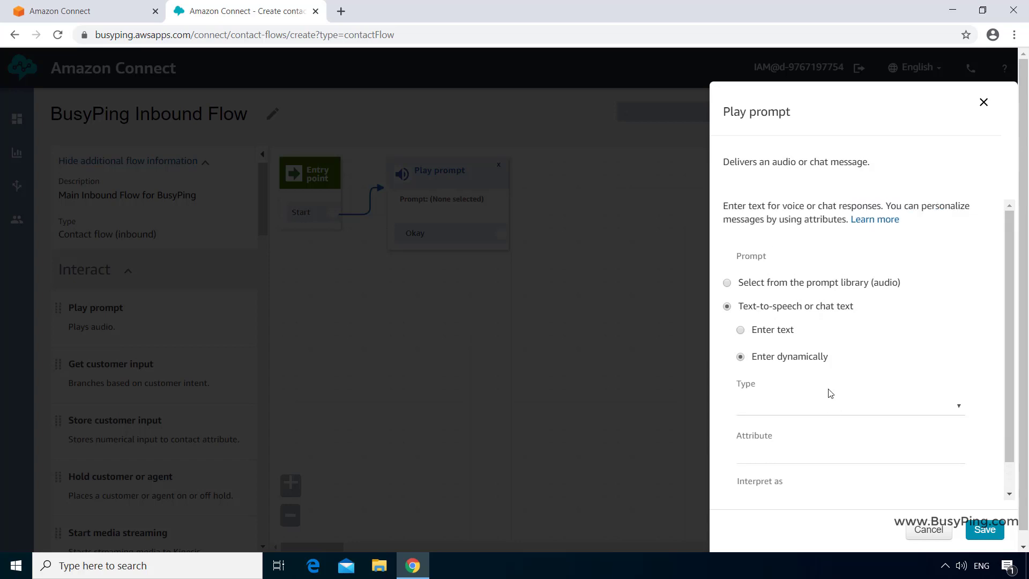
- Set the text-to-speech greeting 'Thank you for calling BusyPing Broadband Services' and save
click(769, 332)
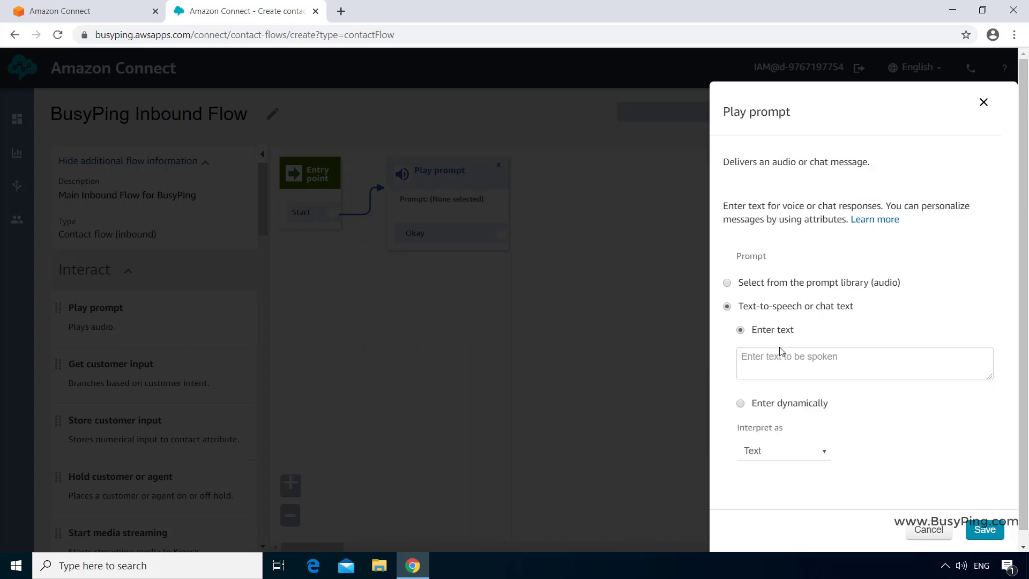
click(795, 371)
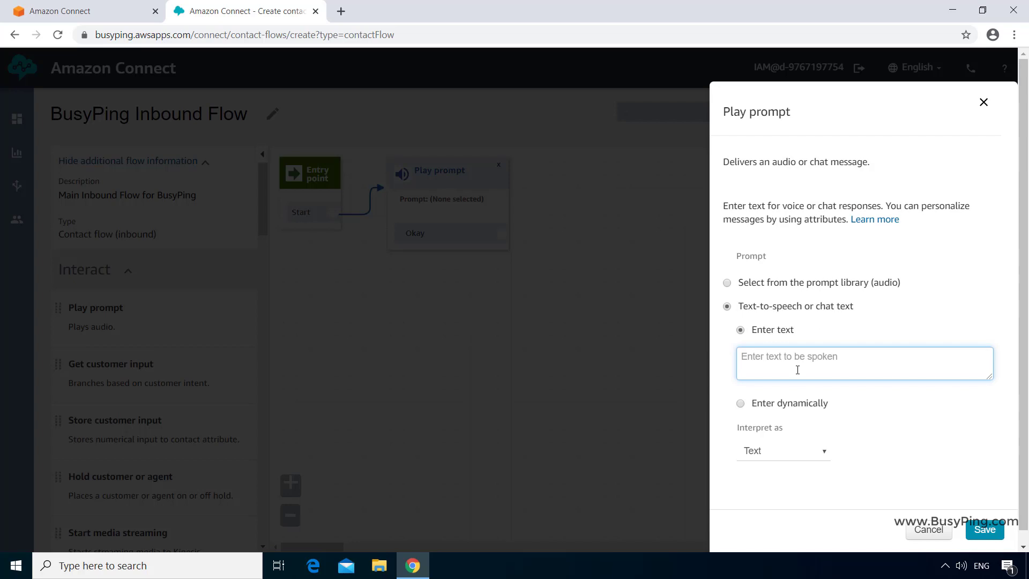
text(Thank you for calling BusyPing Broadband Services)
click(984, 530)
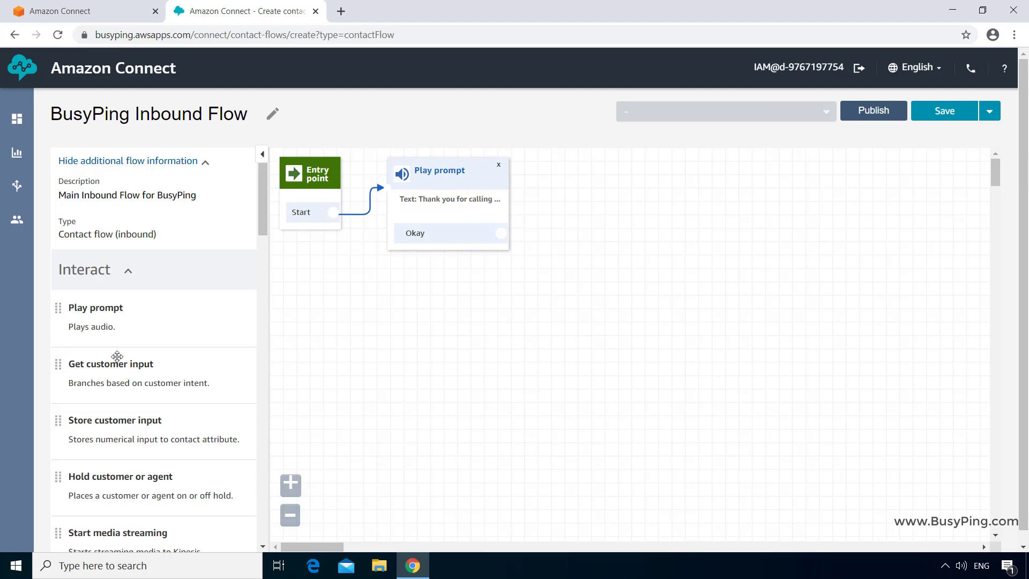
- Place a Get customer input block after Play prompt's Okay branch and open its settings
drag(75, 367, 545, 164)
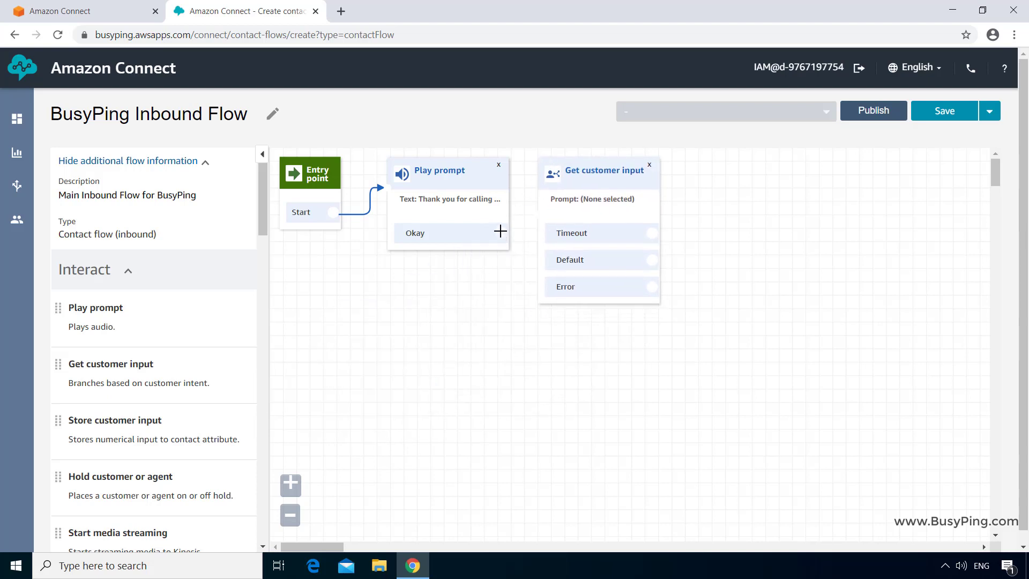
drag(500, 233, 530, 214)
click(616, 173)
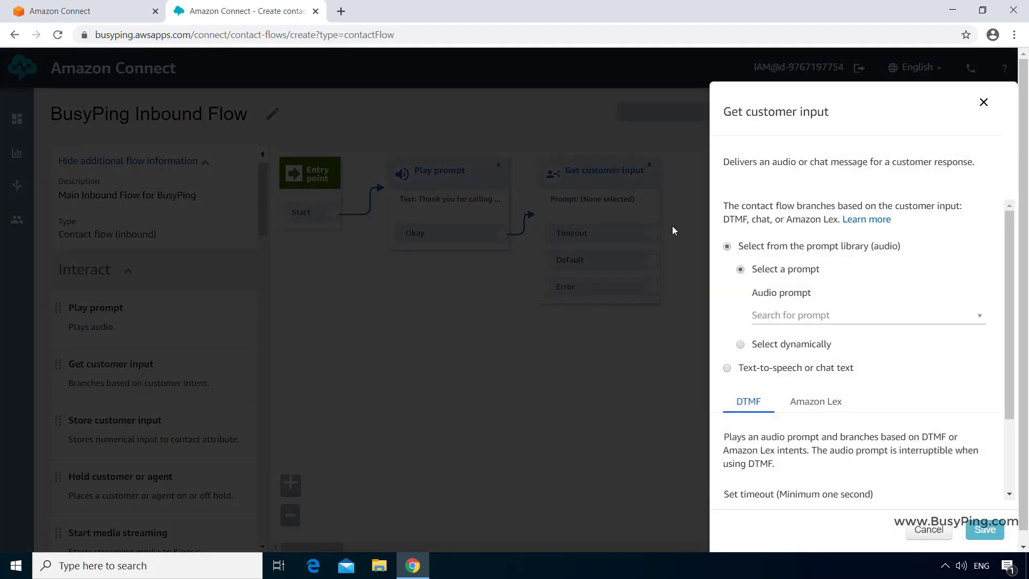
- Set the text-to-speech menu prompt 'Please press 1 for sales 2 for customer service and technical support'
click(727, 368)
click(797, 331)
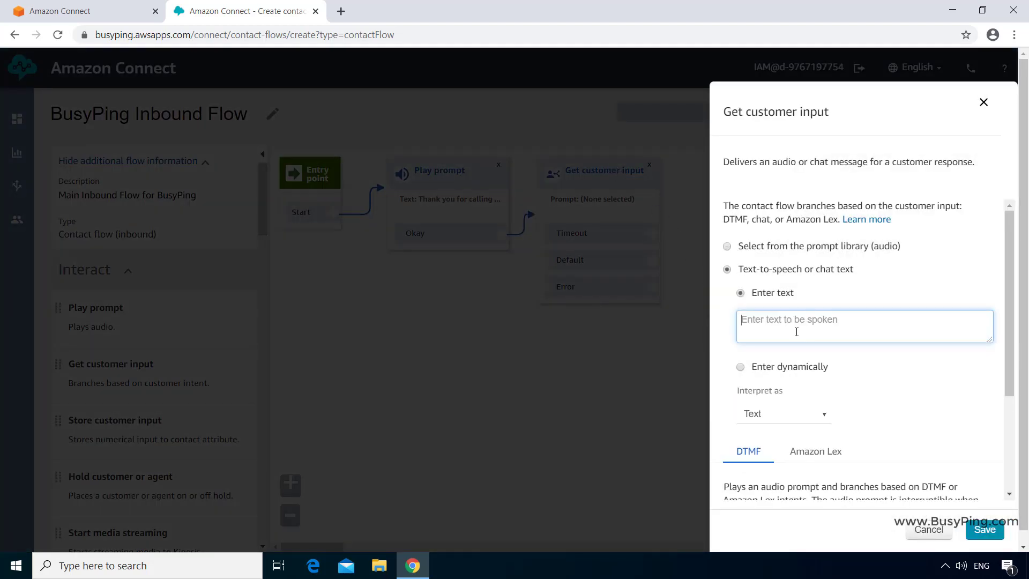
text(Please press 1 for sales 2 for c)
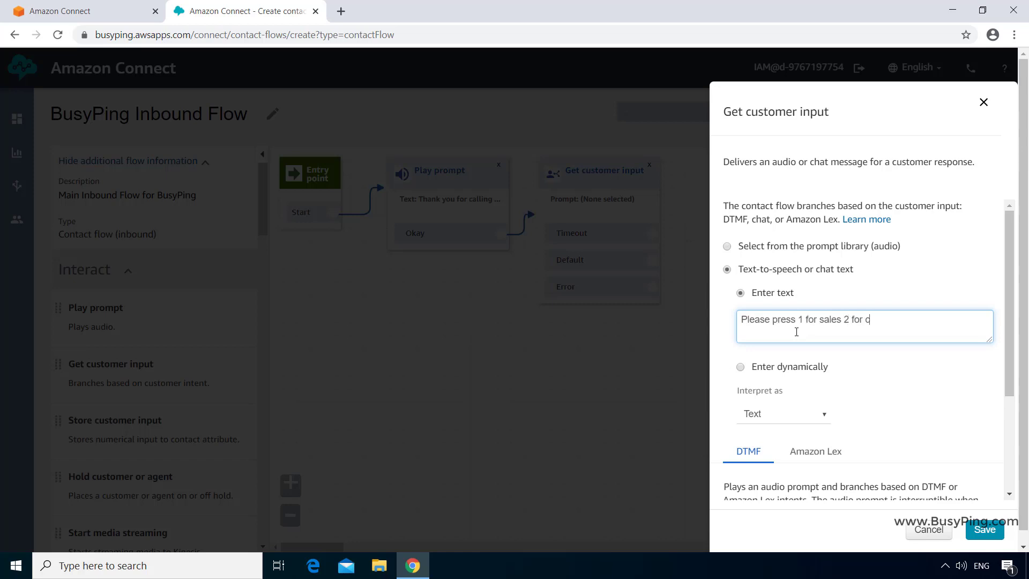
text(ustomer service and 3 for)
text(technical support)
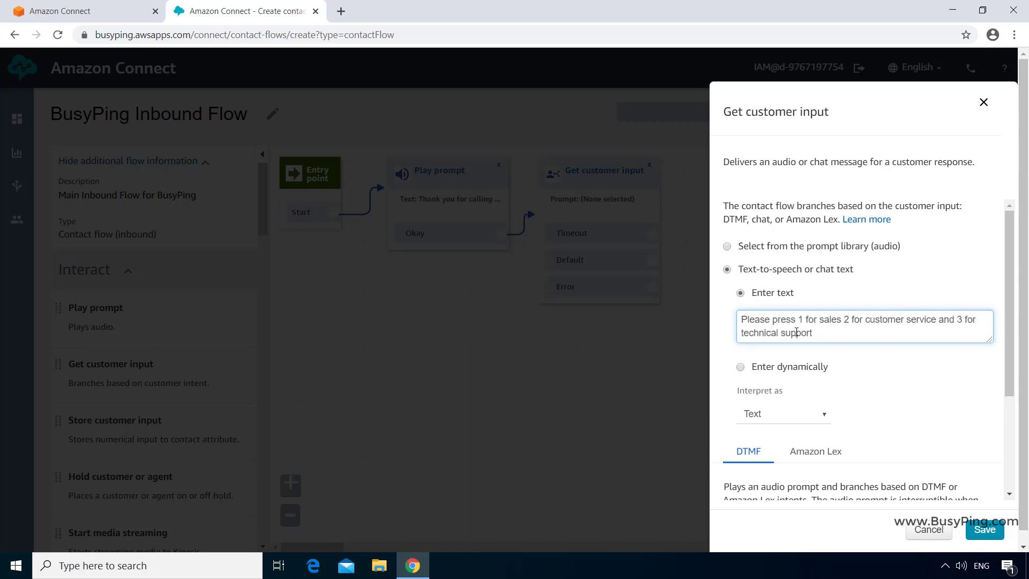
scroll(797, 333, down, 3)
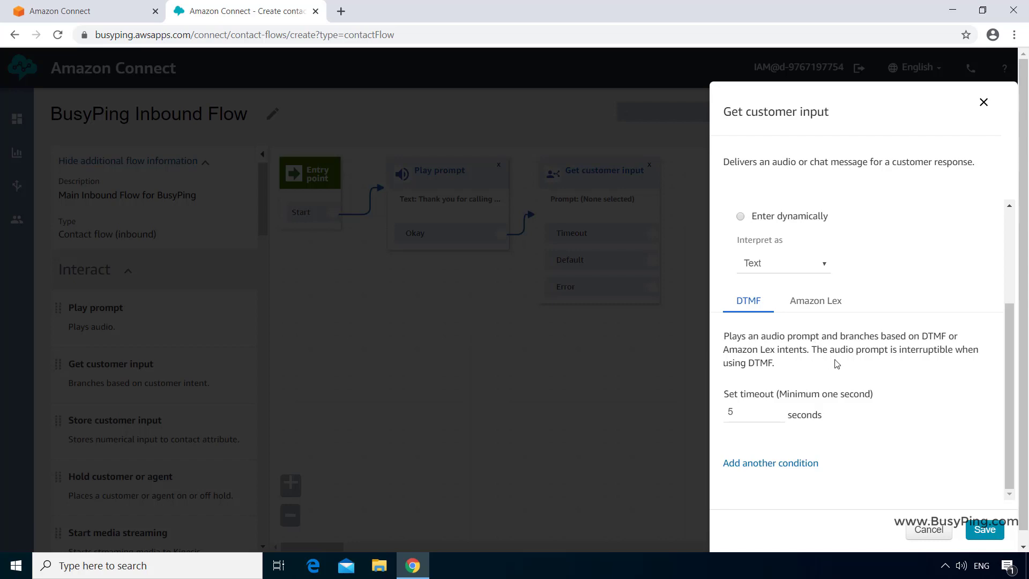
- Add DTMF conditions for keys 1, 2 and 3 and save the block
click(783, 464)
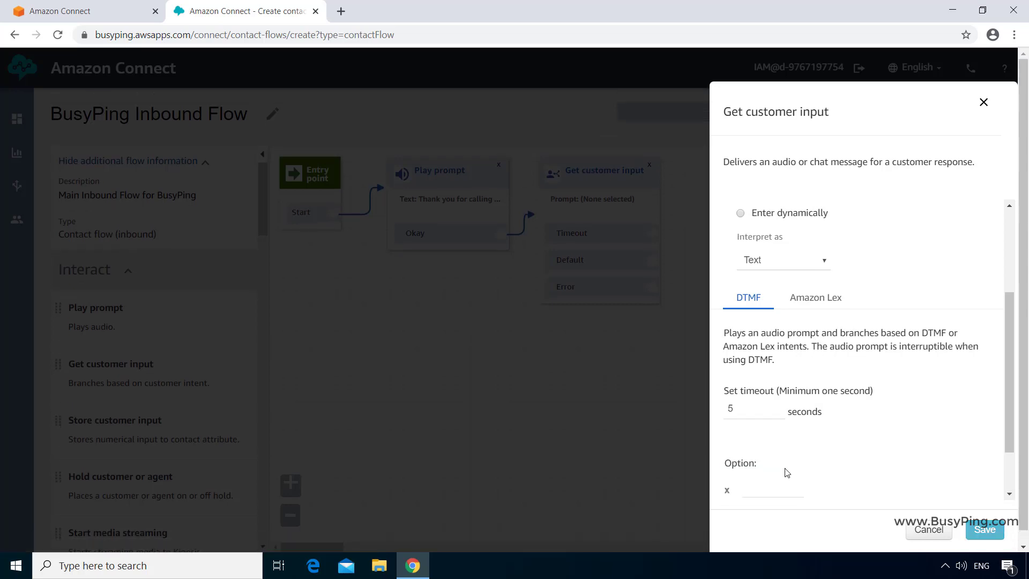
scroll(787, 472, down, 1)
click(788, 425)
text(1)
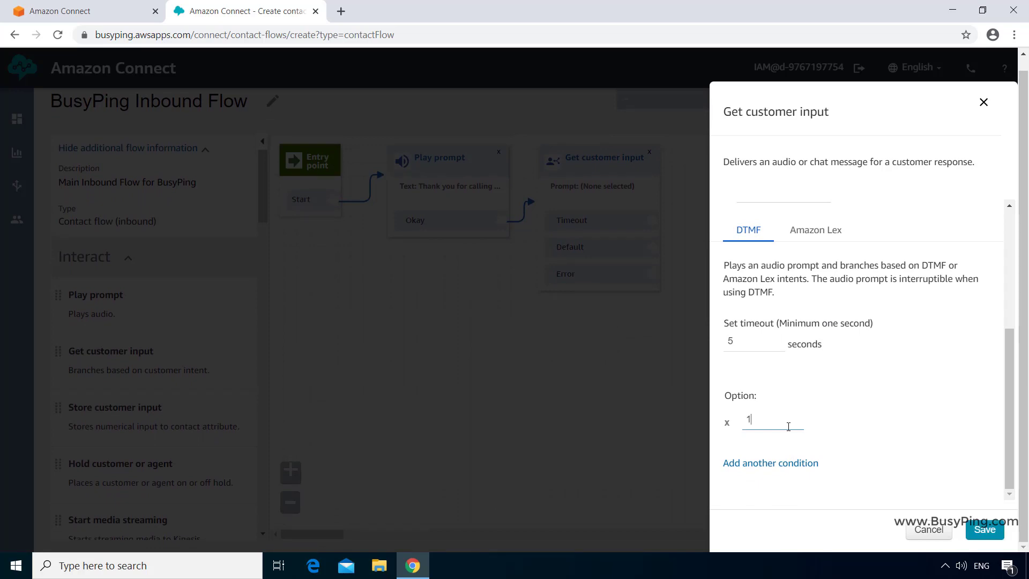
click(783, 464)
scroll(783, 464, down, 1)
text(2)
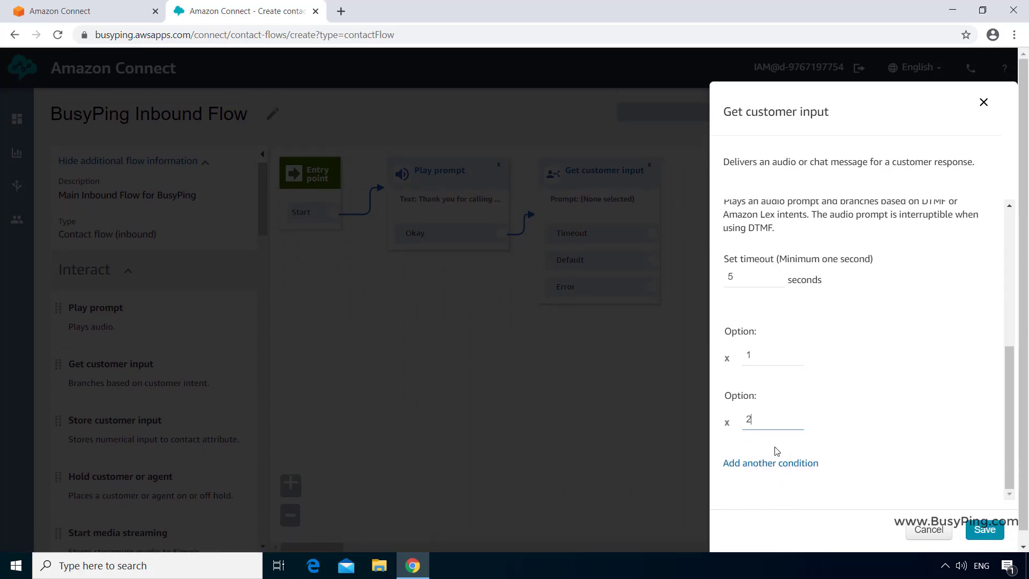
click(776, 463)
scroll(776, 461, down, 1)
click(770, 423)
text(3)
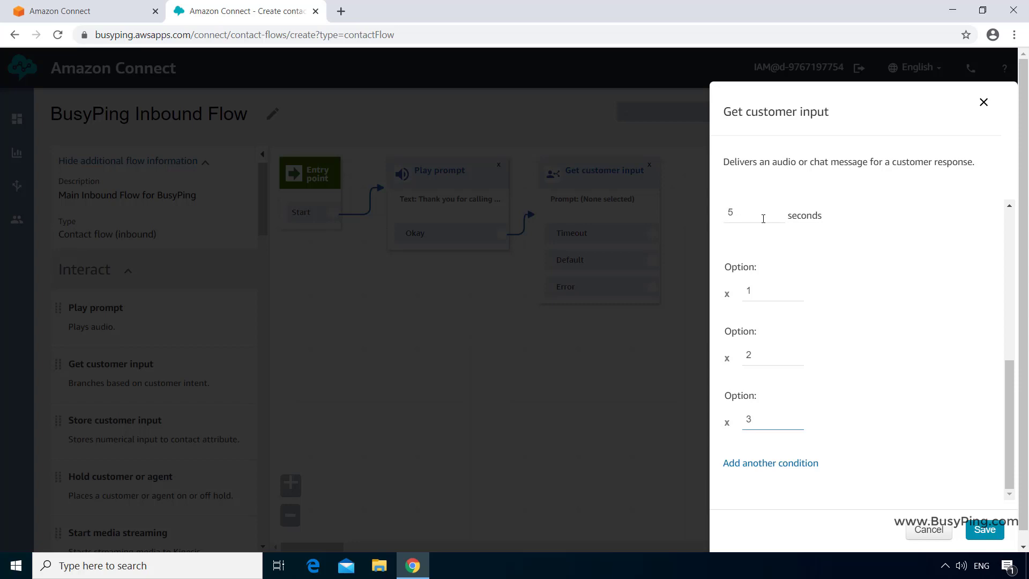
scroll(762, 238, up, 1)
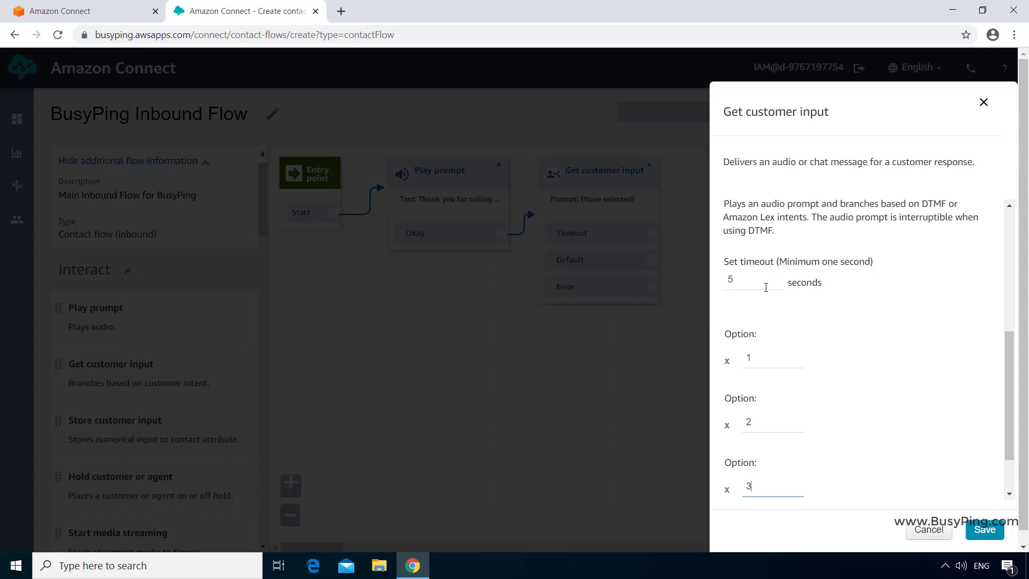
click(986, 531)
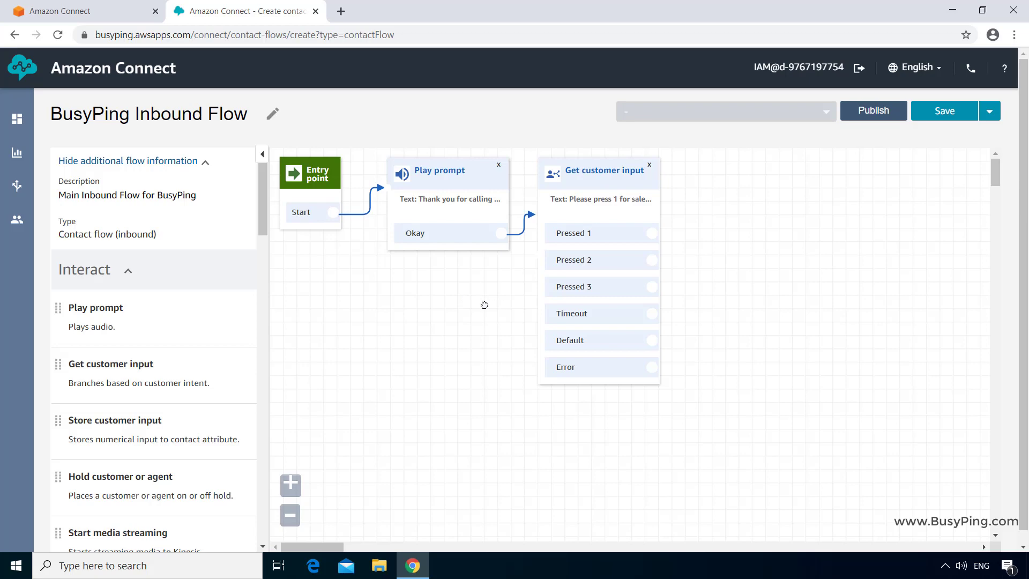
drag(264, 223, 285, 539)
- Place a Transfer to queue block from Terminate / Transfer on the canvas, leaving its settings unchanged
scroll(188, 528, down, 1)
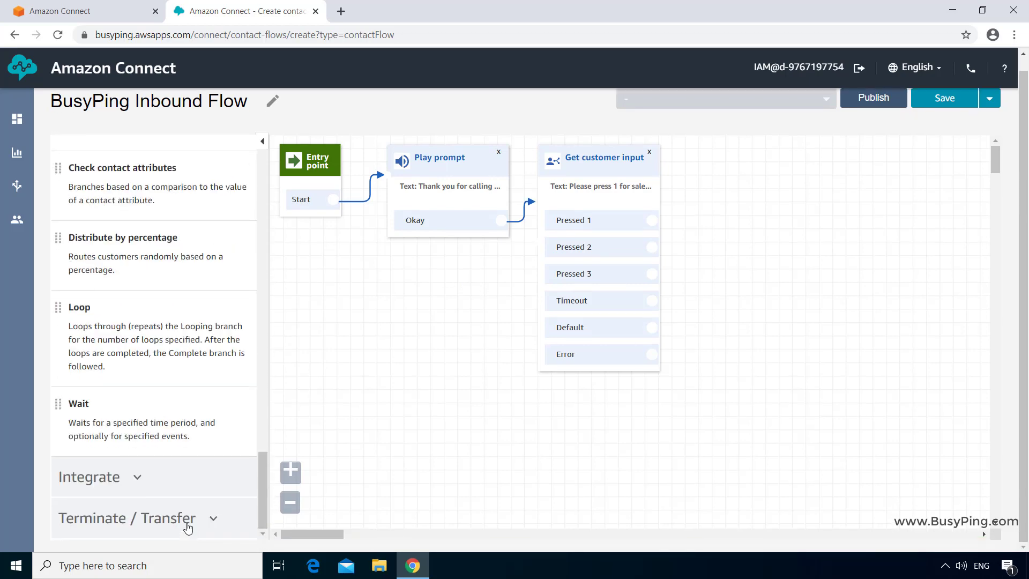
click(189, 524)
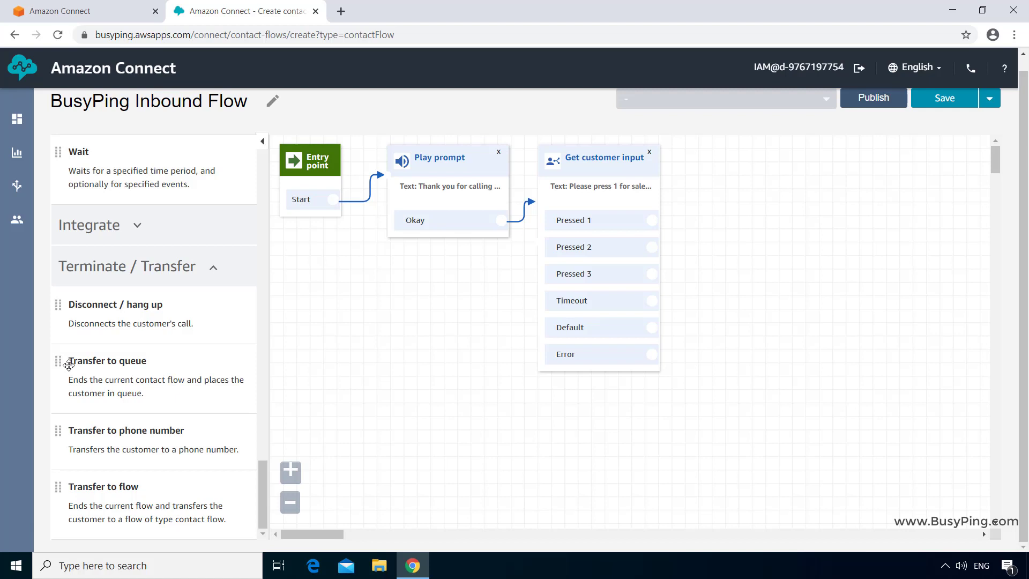
drag(69, 365, 865, 187)
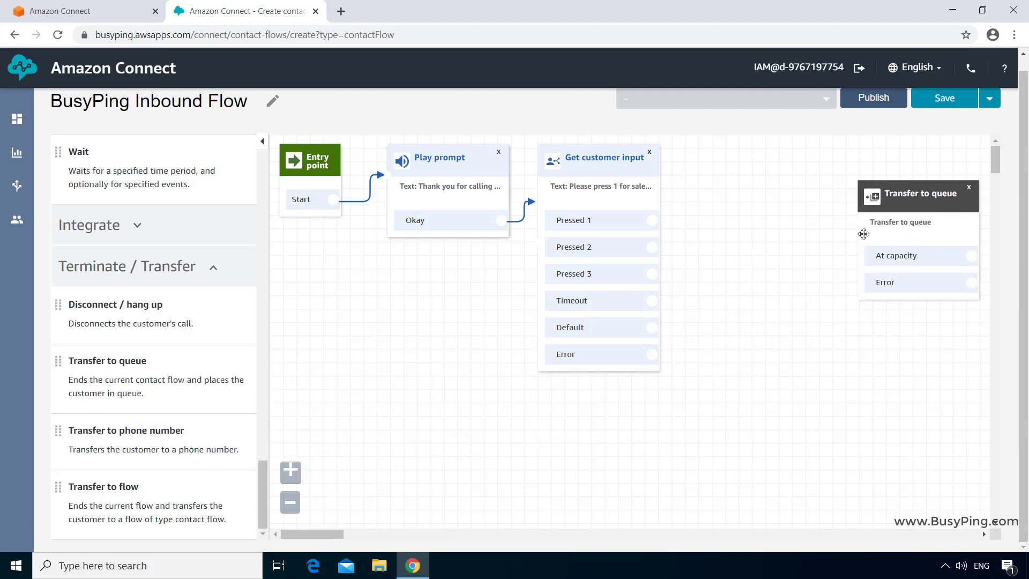
click(905, 201)
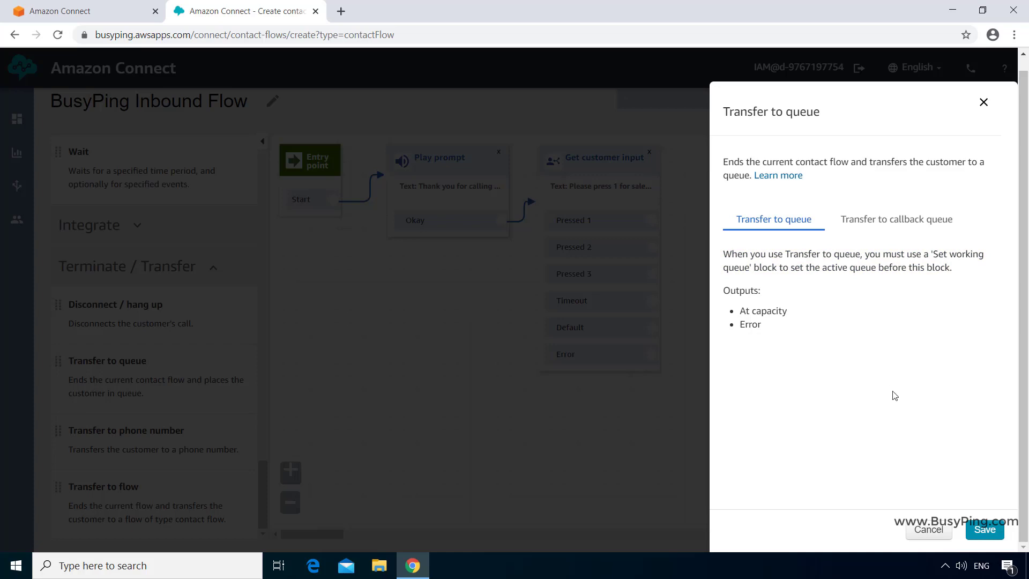
click(924, 529)
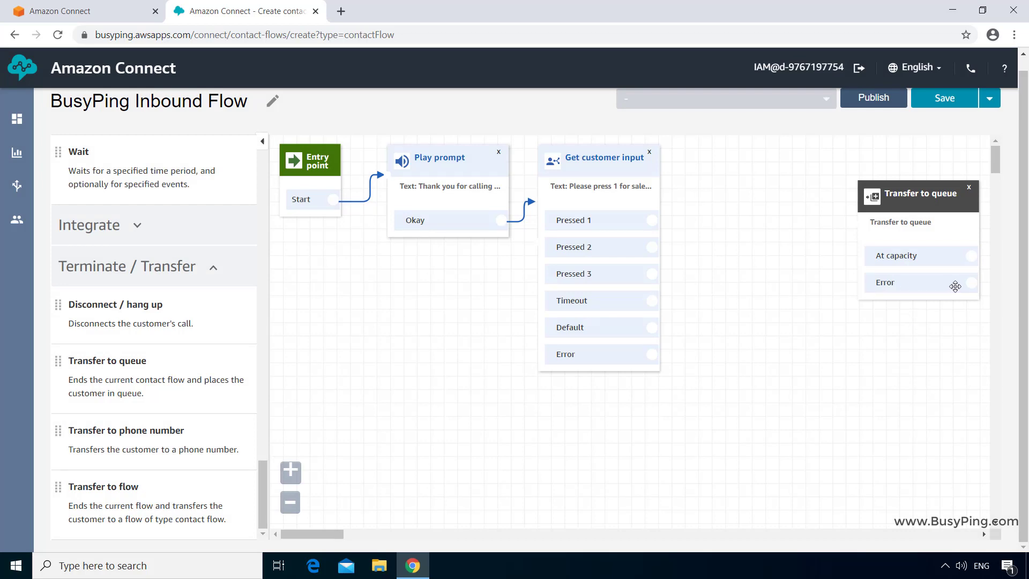
- Add a Set working queue block targeting Sales Queue
scroll(161, 397, up, 10)
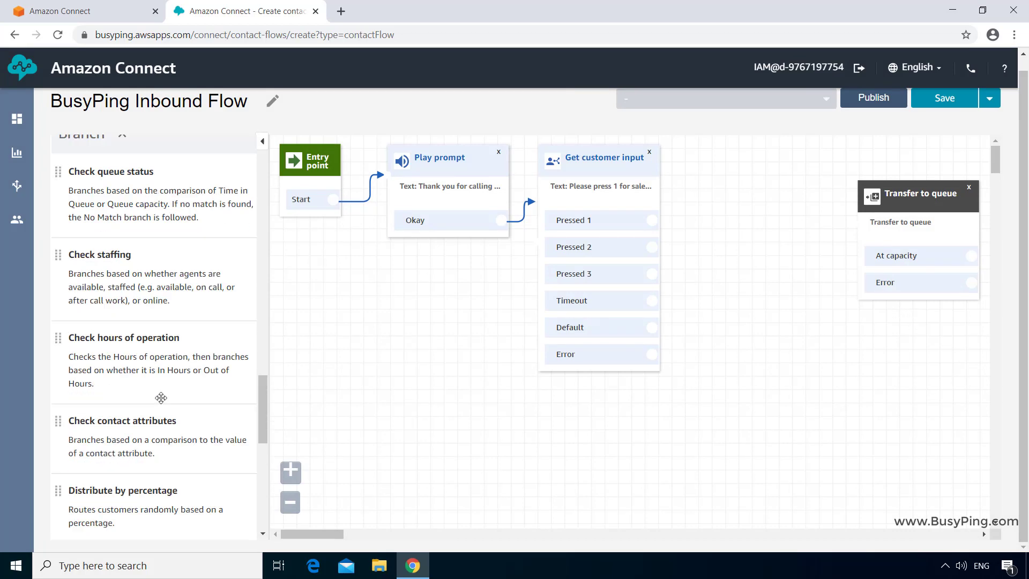
scroll(160, 397, up, 6)
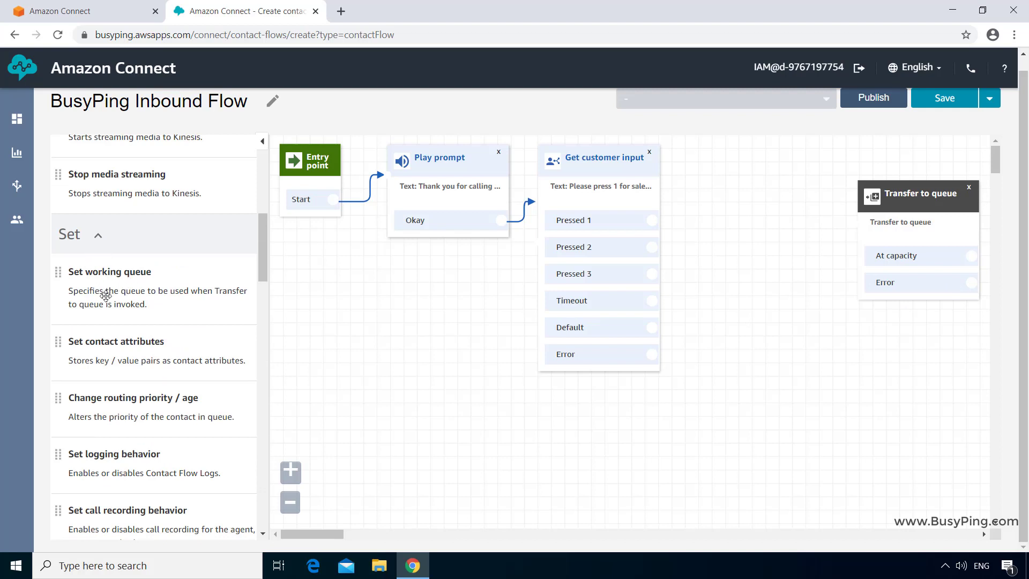
drag(111, 280, 696, 134)
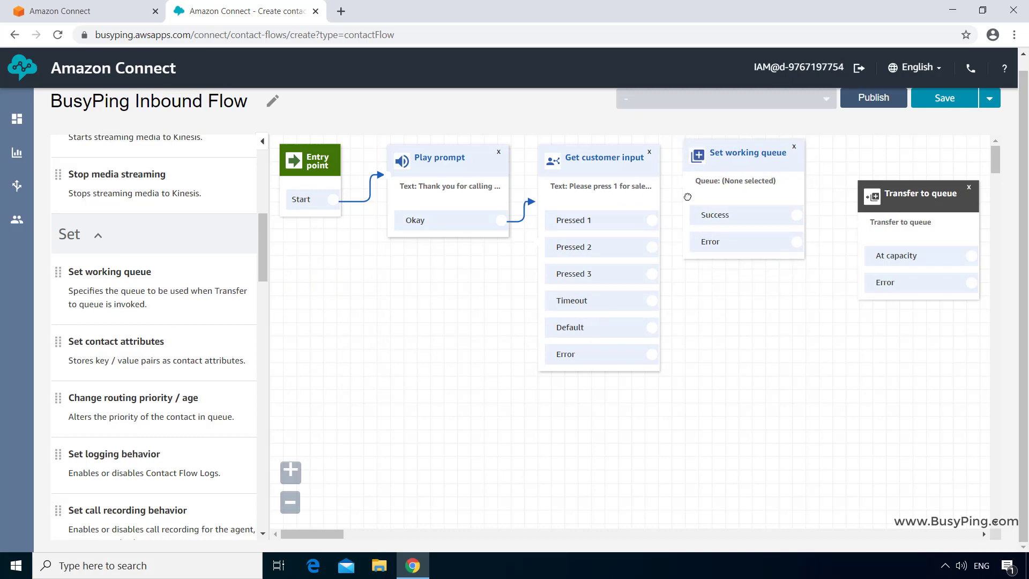
click(729, 163)
click(979, 342)
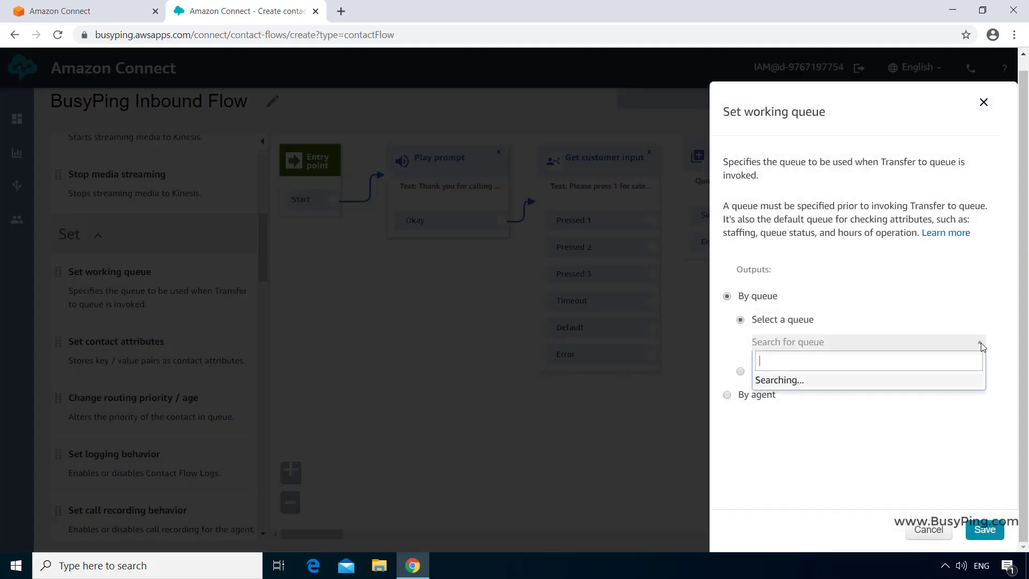
click(790, 418)
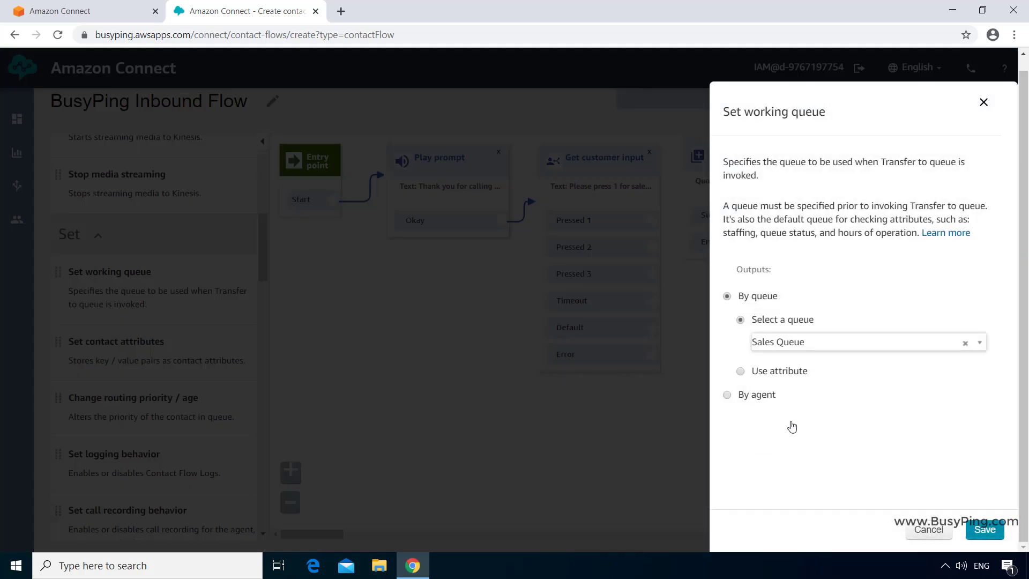
click(985, 530)
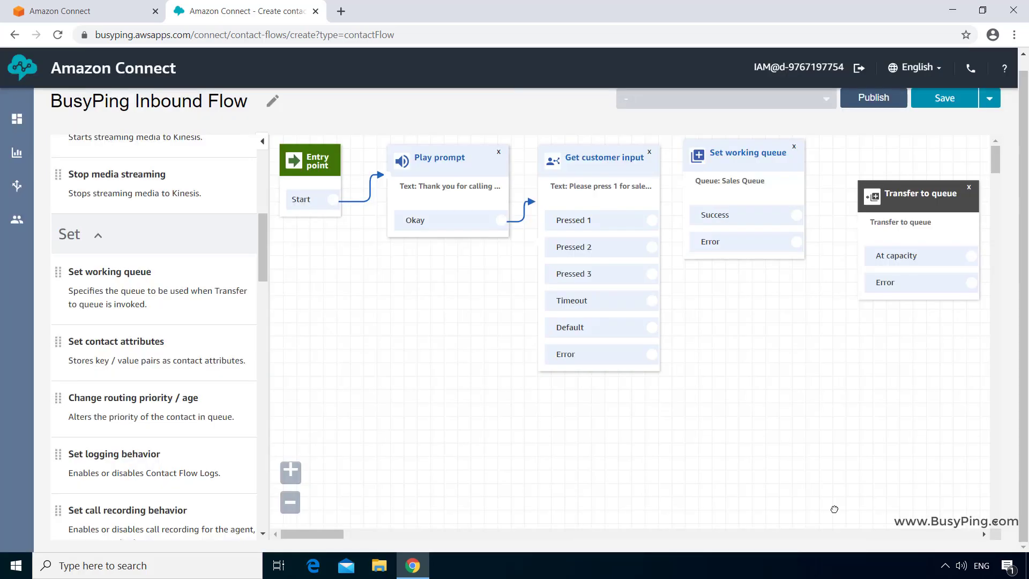
- Add two more Set working queue blocks for Customer Service Queue and Technical Support Queue
drag(80, 279, 689, 272)
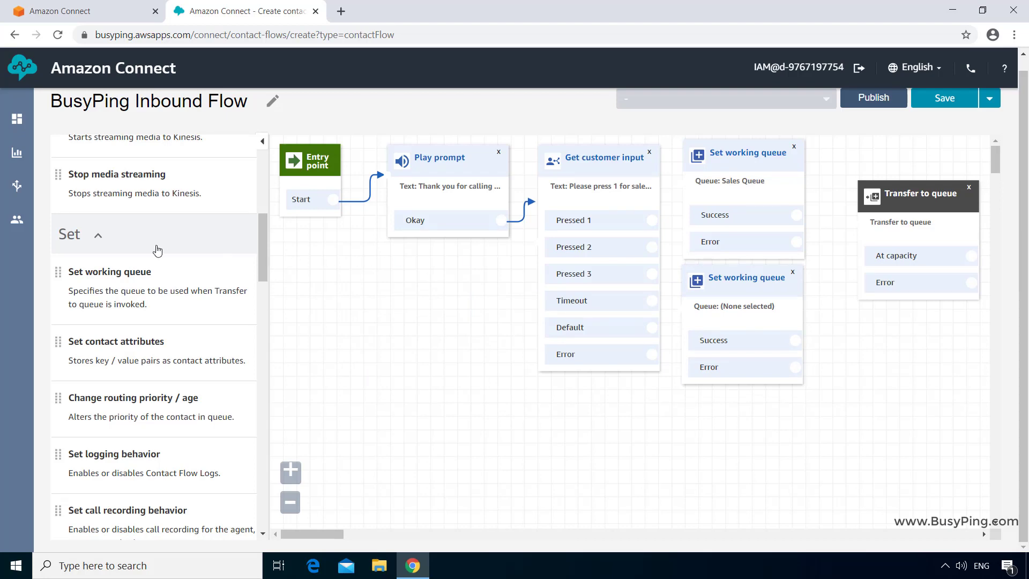
drag(115, 292, 711, 404)
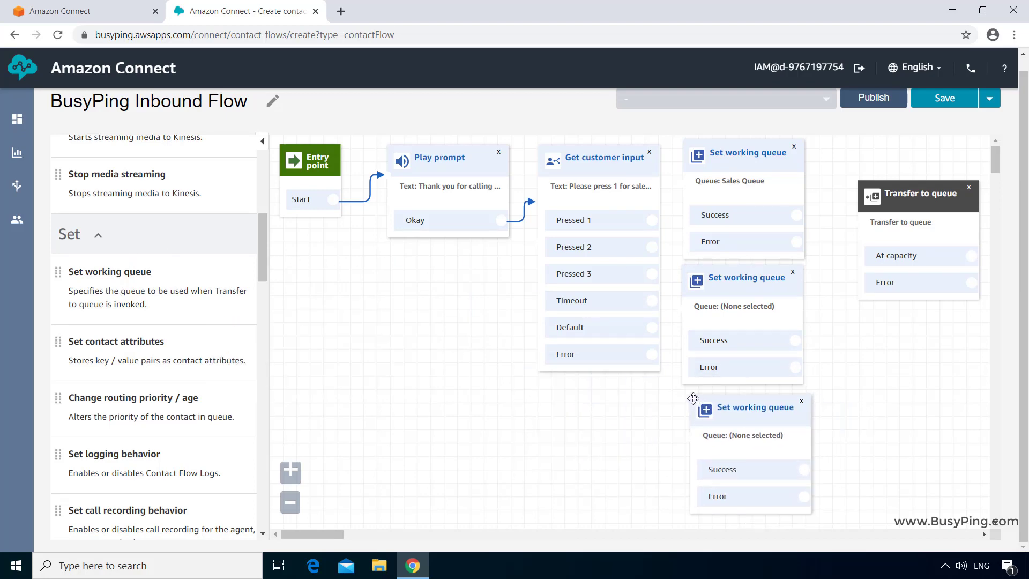
click(746, 281)
click(946, 338)
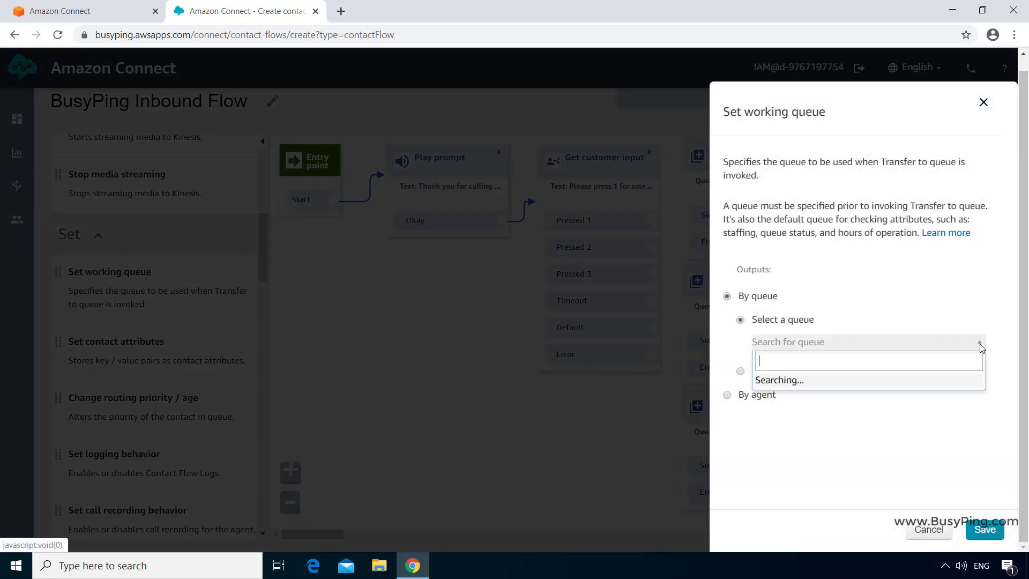
click(847, 398)
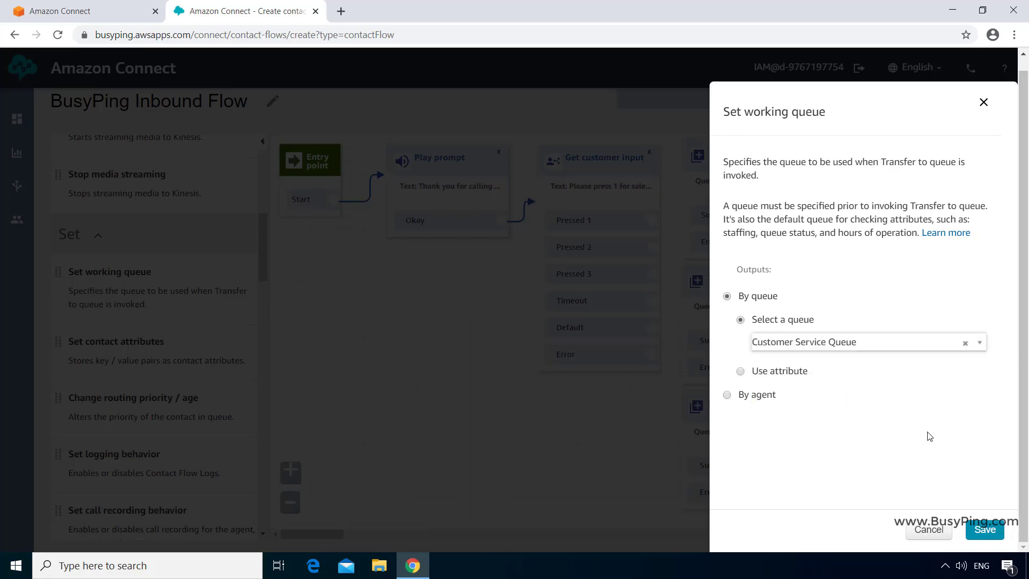
click(984, 530)
click(752, 411)
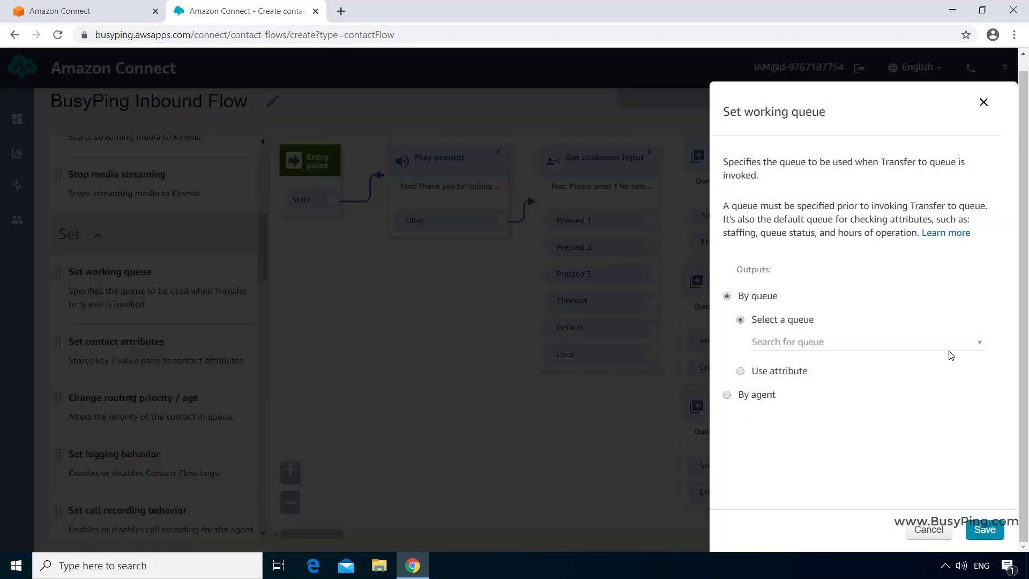
click(979, 342)
click(867, 434)
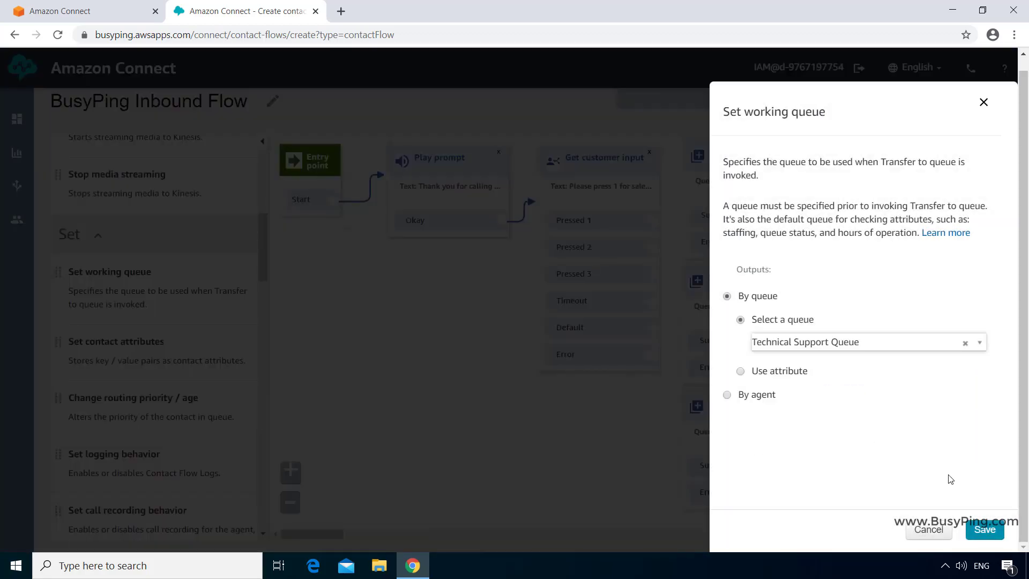
click(984, 530)
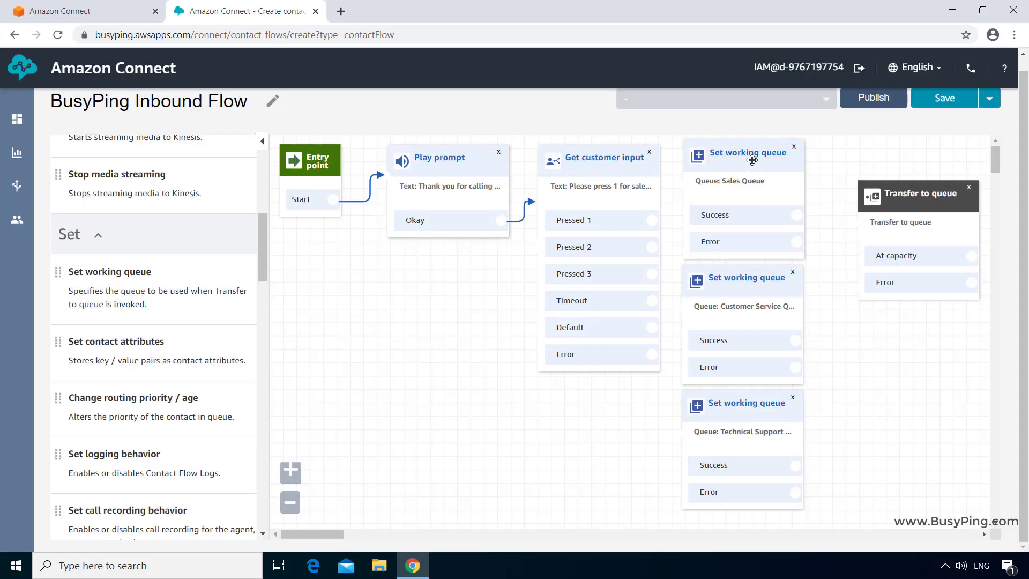
- Align the three queue blocks and connect Pressed 1 to the Sales Queue block
drag(752, 159, 786, 154)
drag(748, 278, 783, 273)
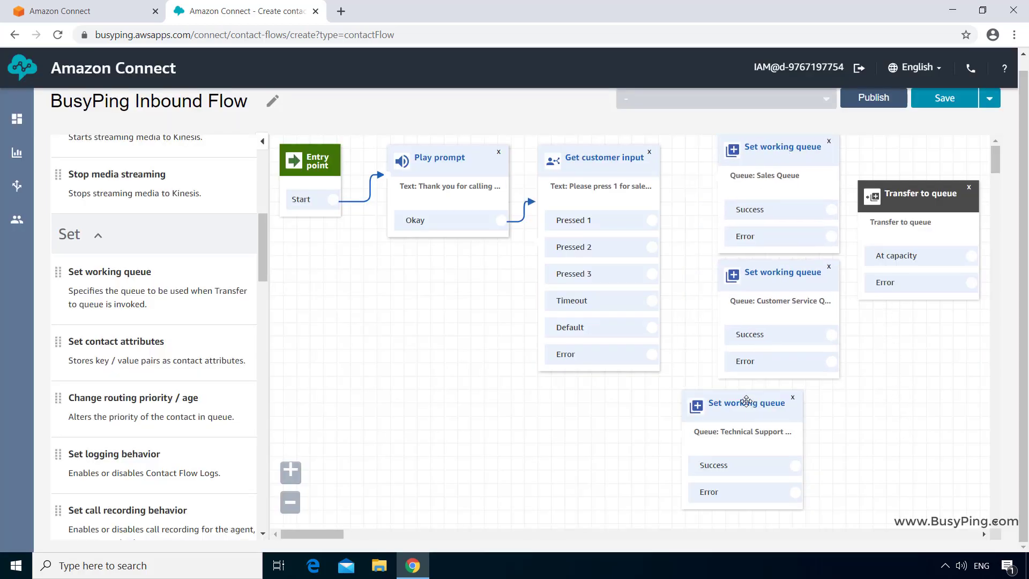
drag(746, 401, 782, 394)
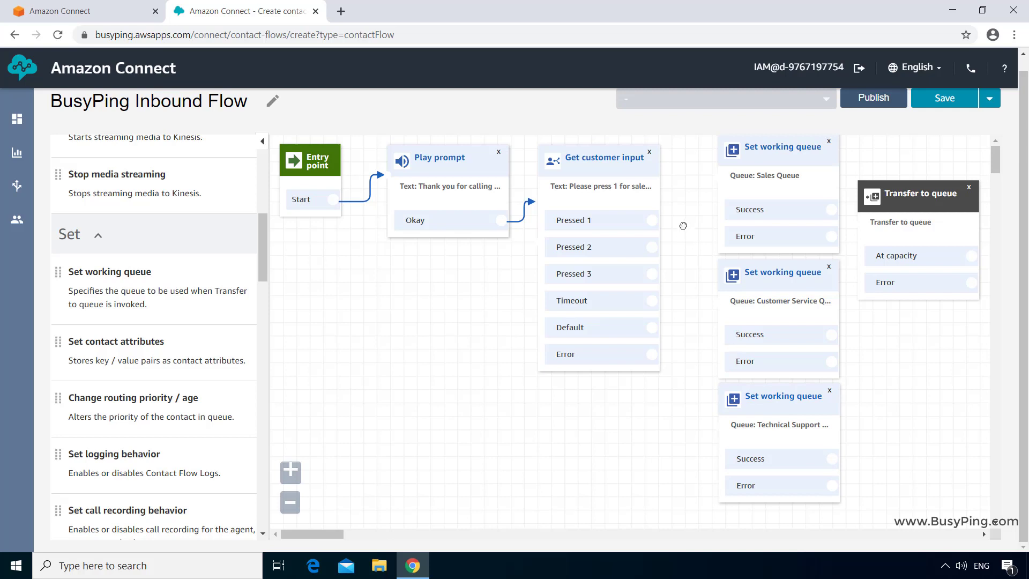
drag(651, 220, 718, 206)
- Connect Pressed 2 to Customer Service and Pressed 3 to Technical Support queue blocks
drag(652, 247, 718, 282)
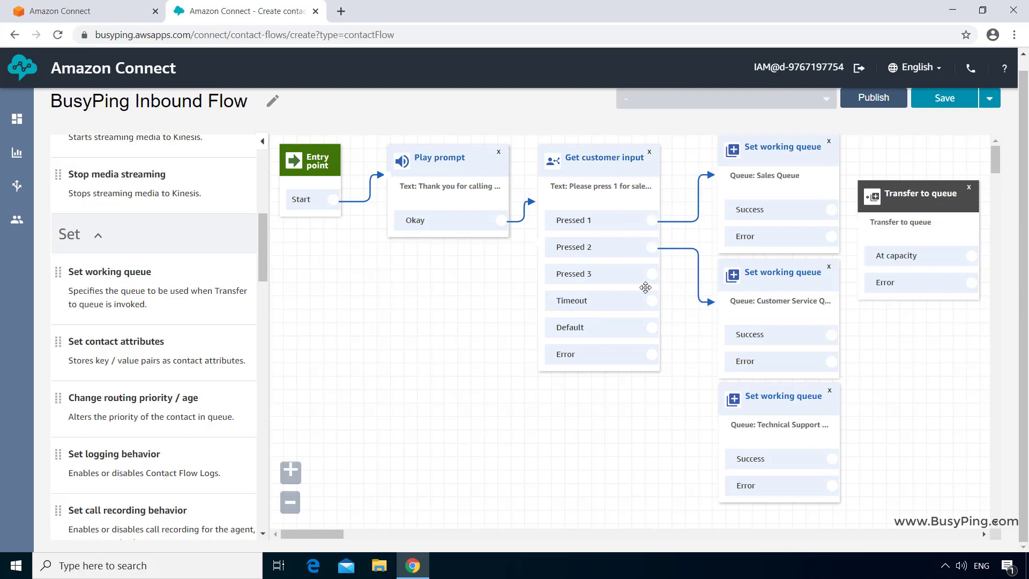
drag(653, 271, 718, 429)
click(291, 502)
click(291, 502)
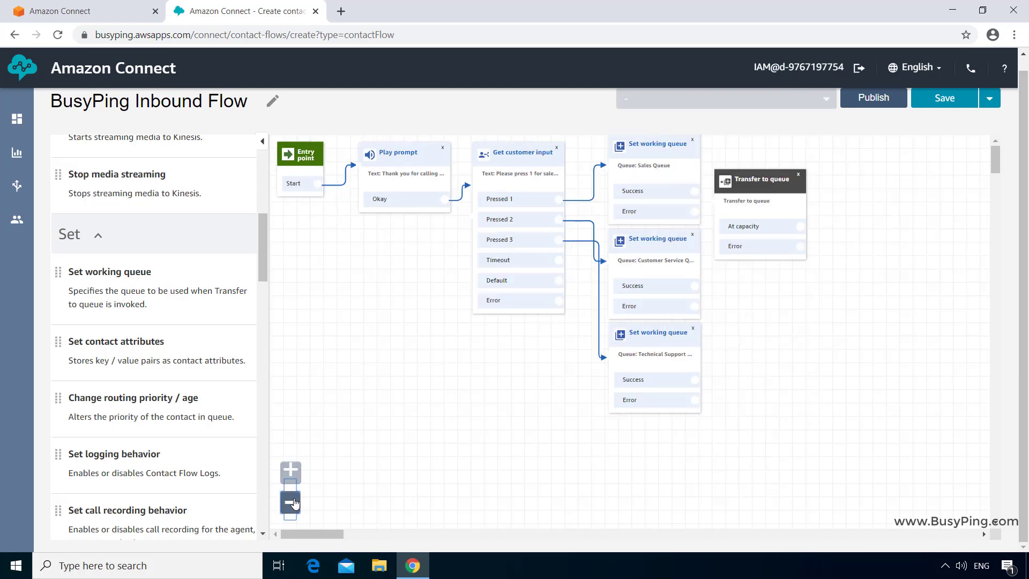
click(291, 502)
- Rearrange the Transfer to queue and three working-queue blocks into a tidy layout
drag(696, 170, 821, 169)
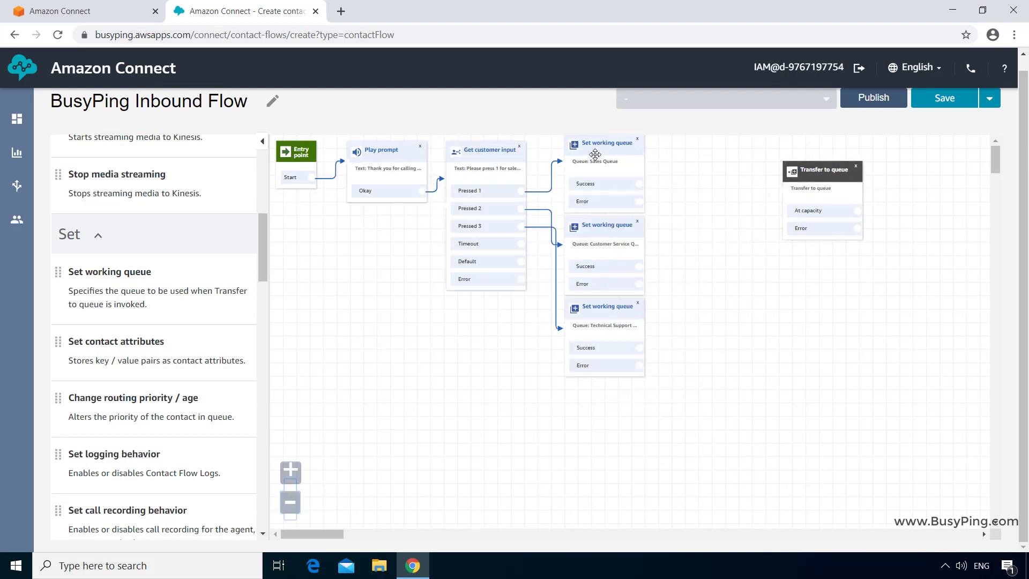
drag(591, 145, 624, 137)
drag(610, 226, 636, 225)
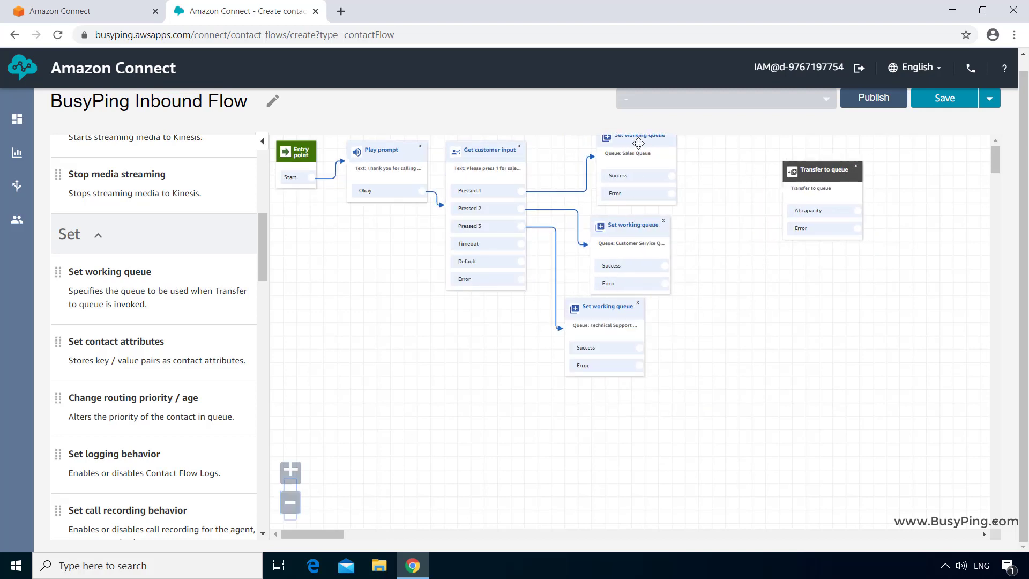
drag(638, 142, 631, 150)
drag(603, 306, 620, 312)
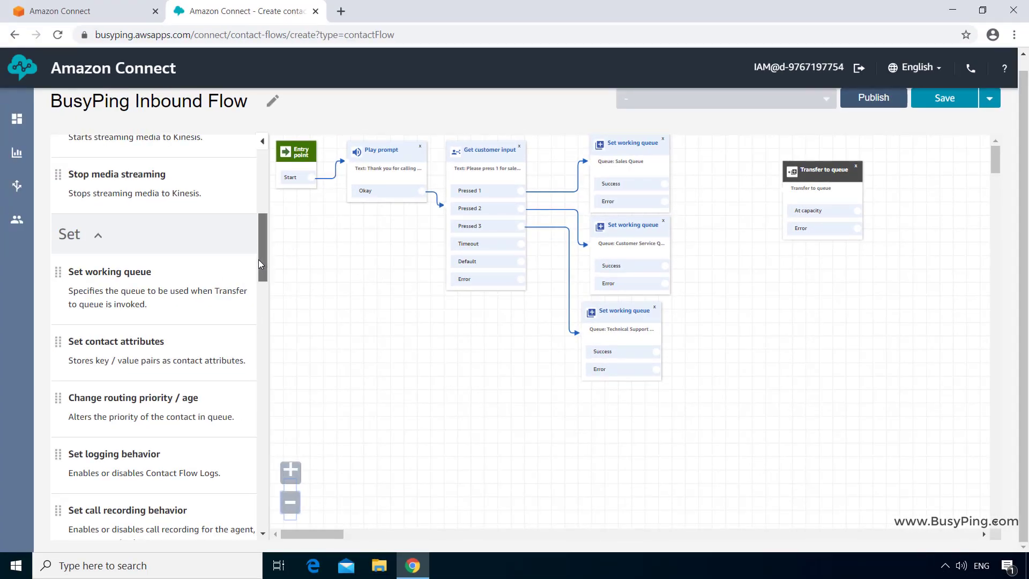
- Place a Check hours of operation block between the queue blocks and Transfer to queue
drag(259, 264, 253, 398)
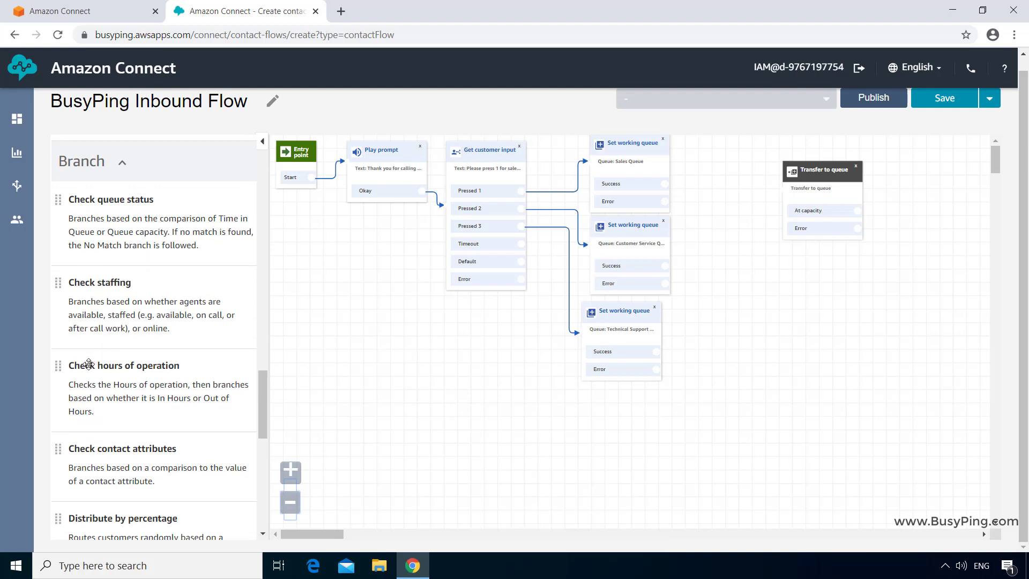
drag(88, 364, 713, 169)
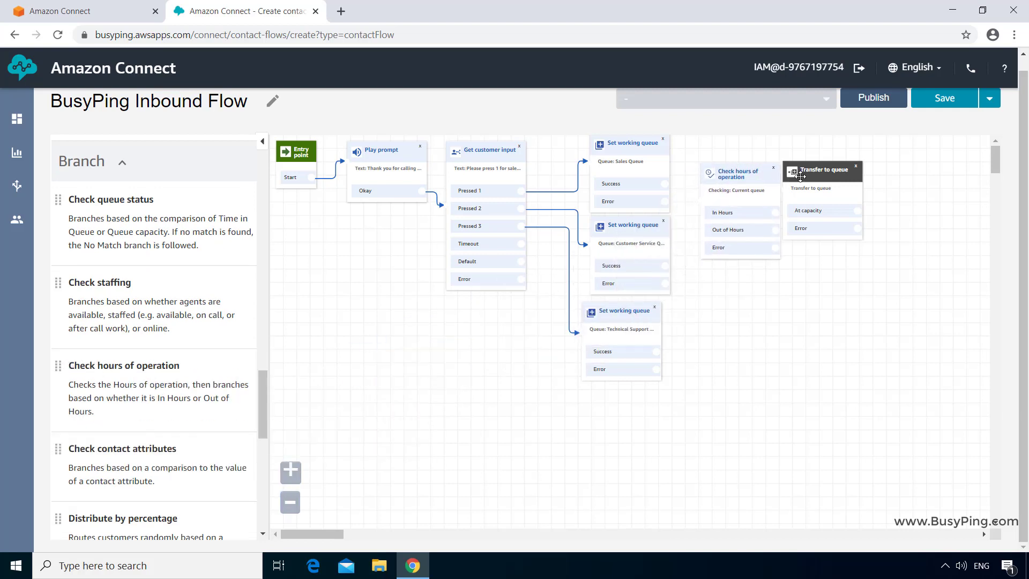
drag(800, 176, 837, 176)
drag(734, 170, 749, 175)
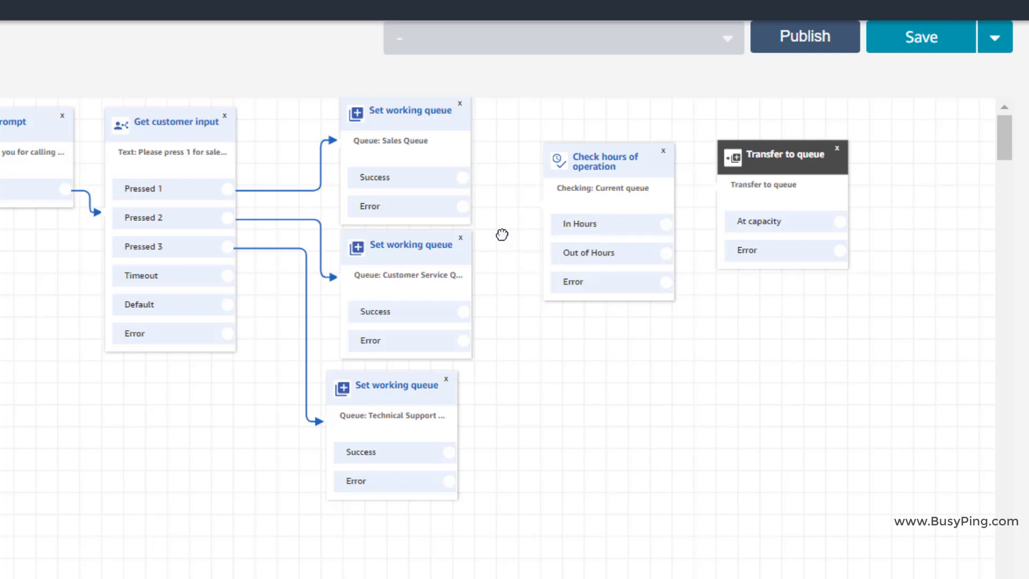
- Link the Sales, Customer Service and Technical Support Success outputs to the hours check, and In Hours to Transfer to queue
drag(464, 177, 562, 203)
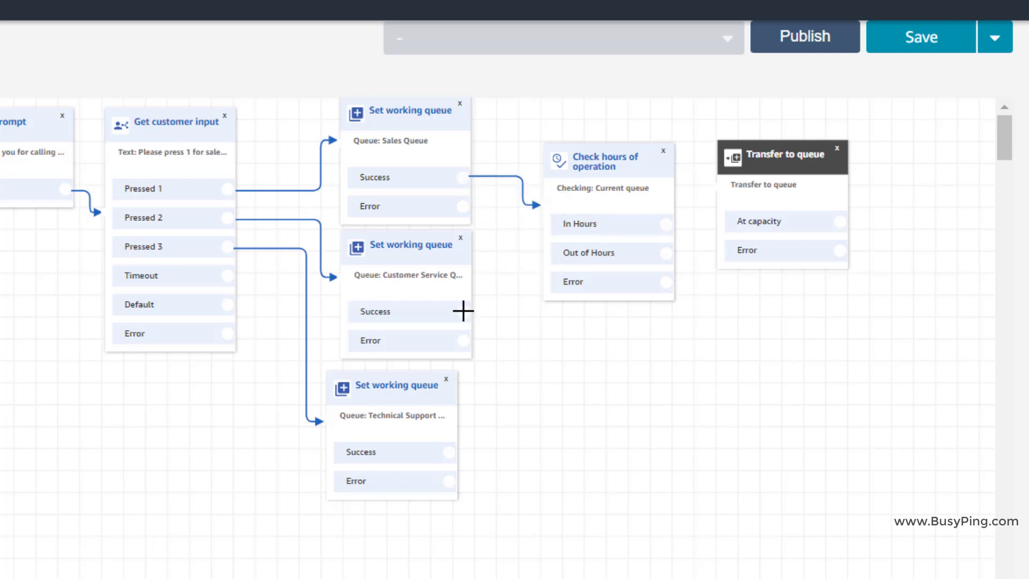
drag(463, 312, 565, 206)
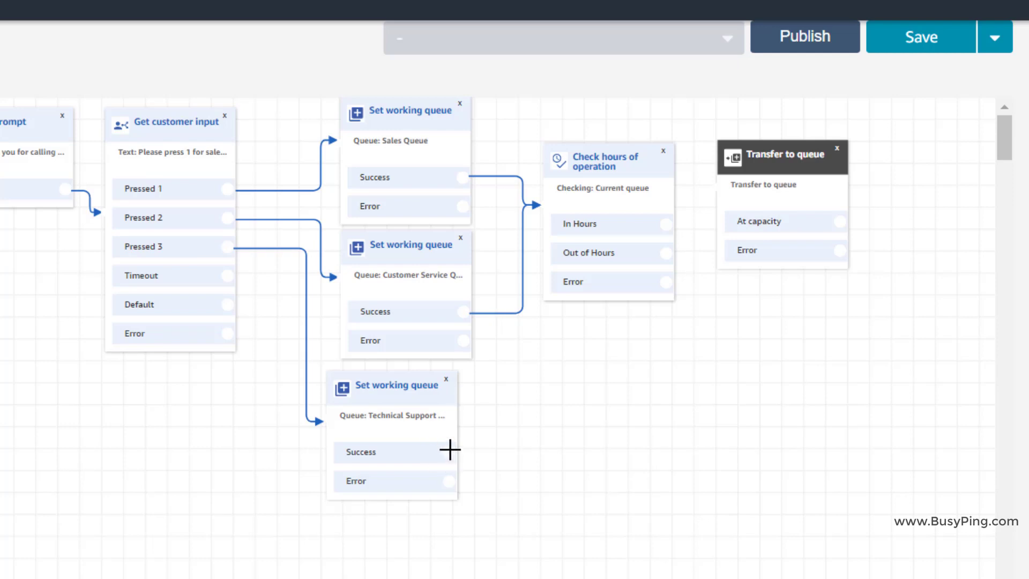
drag(450, 452, 553, 183)
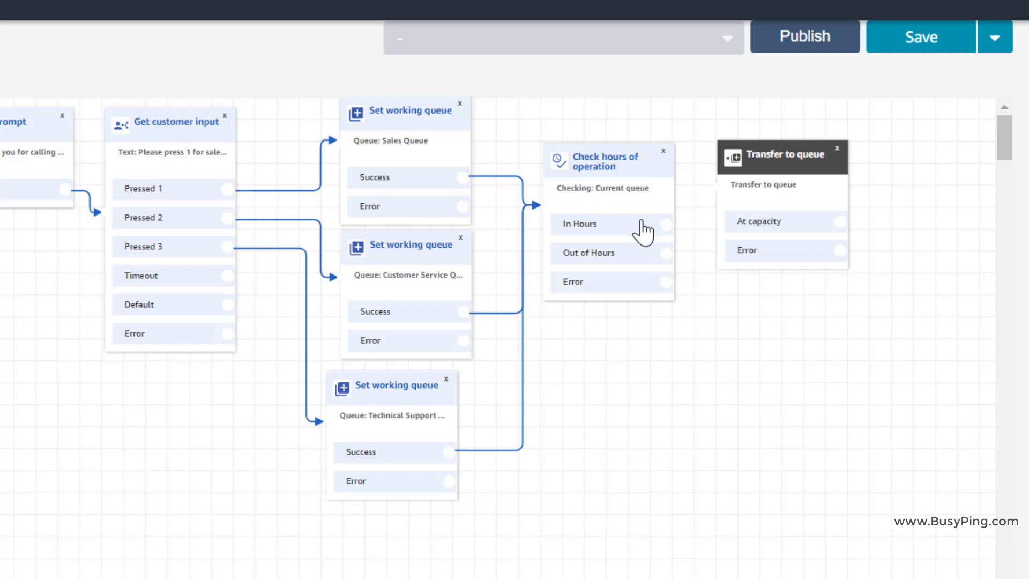
drag(666, 220, 706, 222)
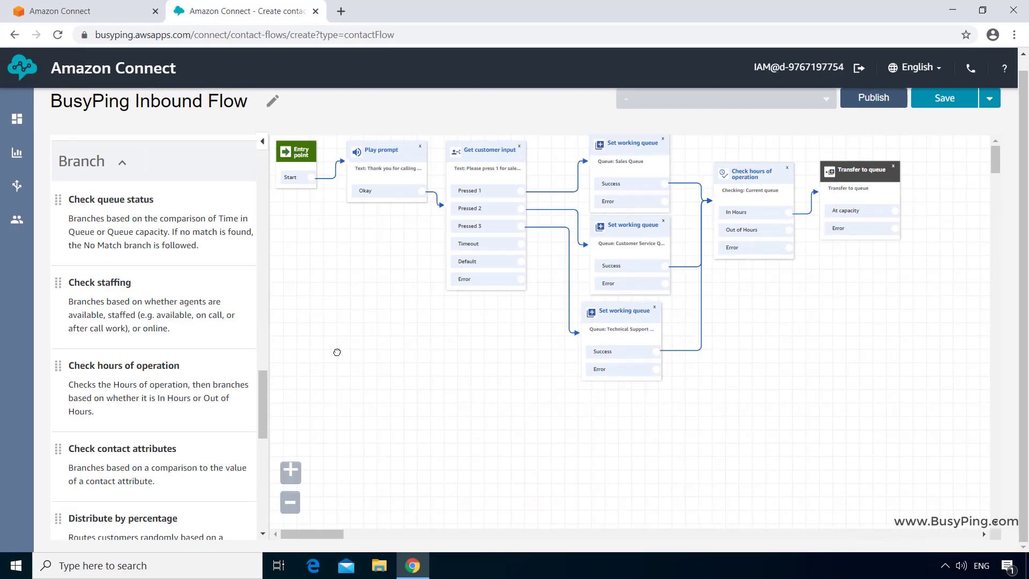
- Add a Play prompt saying 'Sorry an error occurred. This call is being disconnected. Please call back later.'
drag(259, 397, 256, 173)
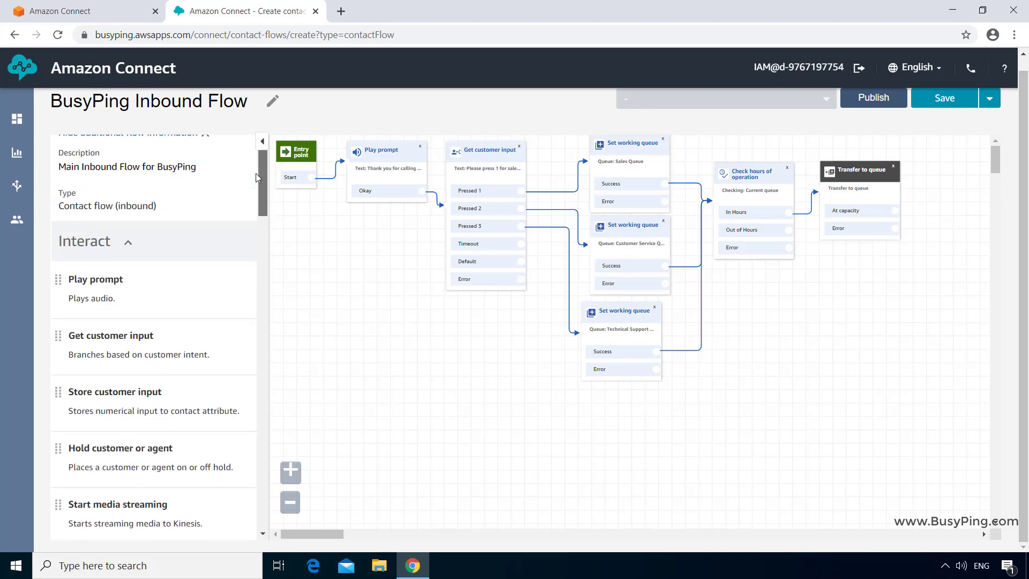
drag(91, 298, 737, 321)
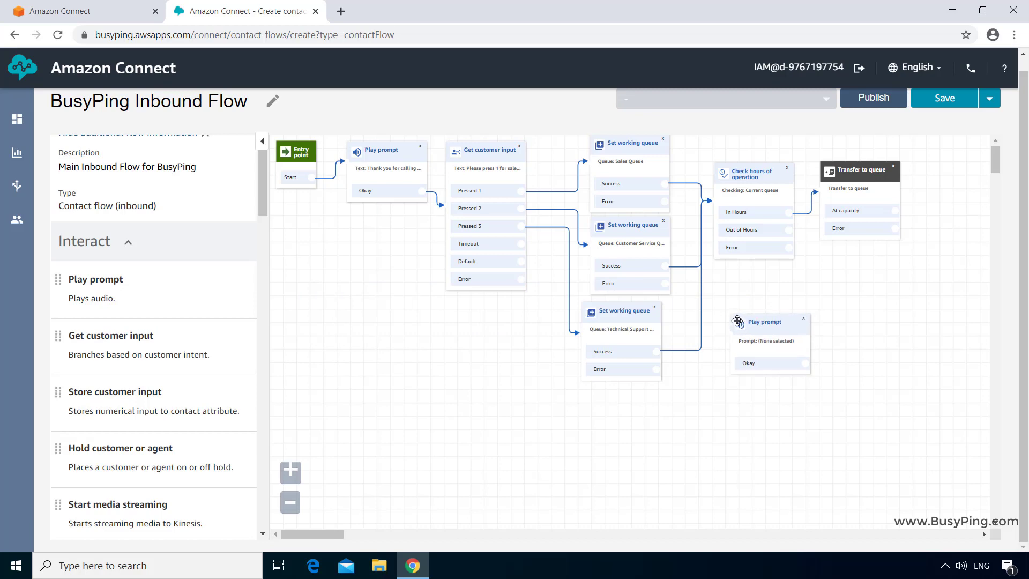
click(753, 320)
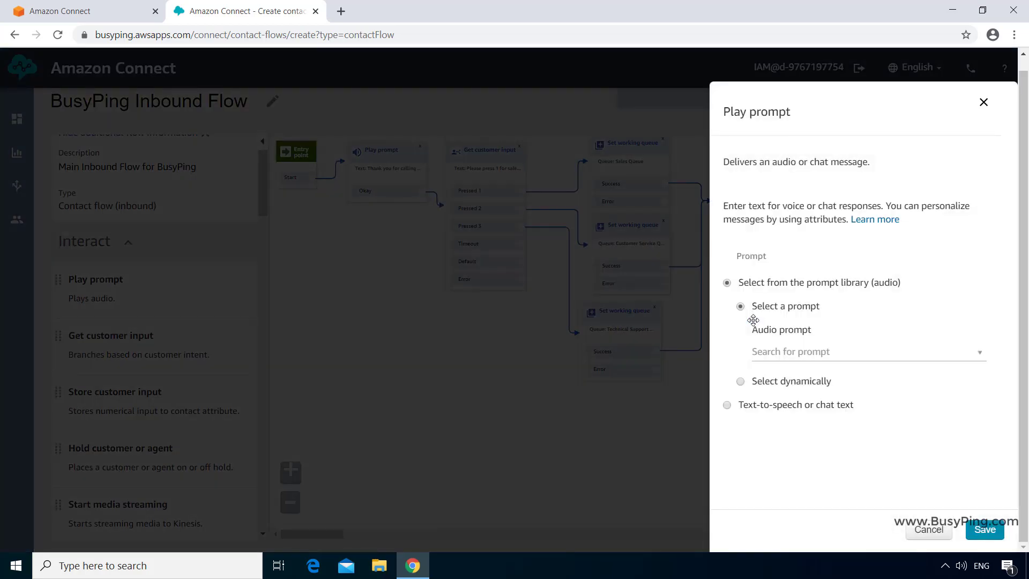
click(727, 406)
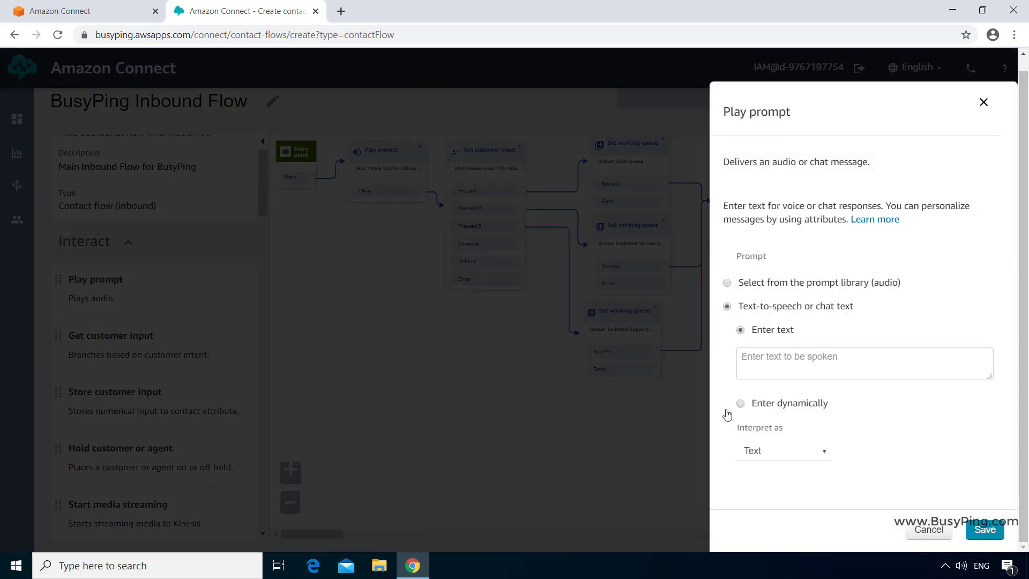
click(785, 359)
text(Sorry an error occ)
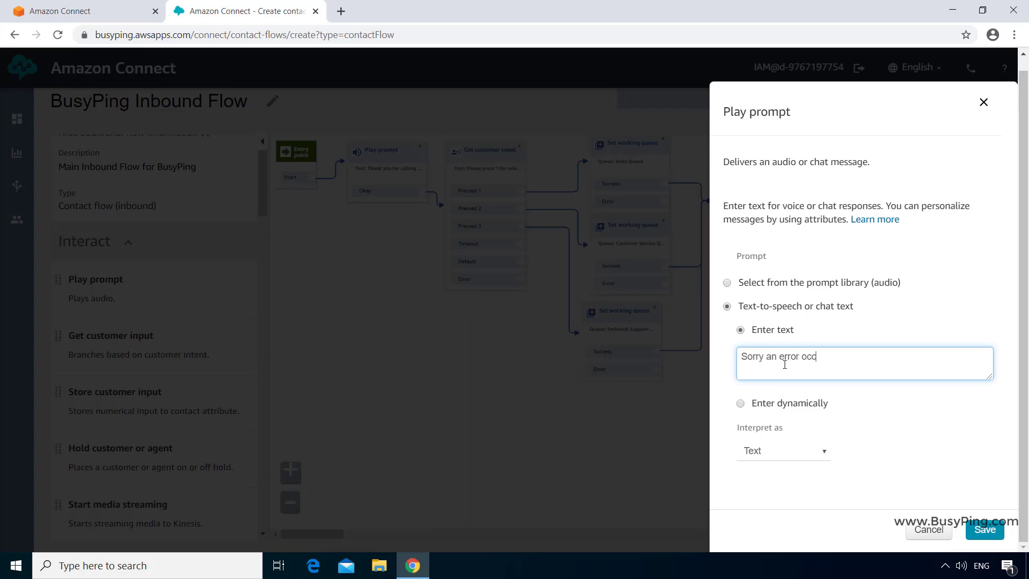
text(urred. This call is being disconnected. Pleas)
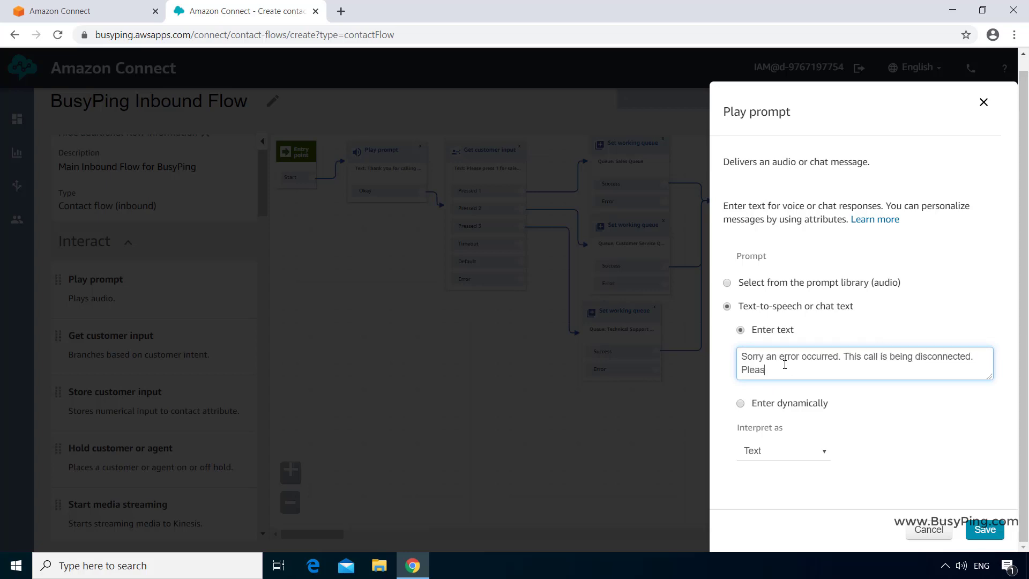
text(e call back later.)
click(982, 531)
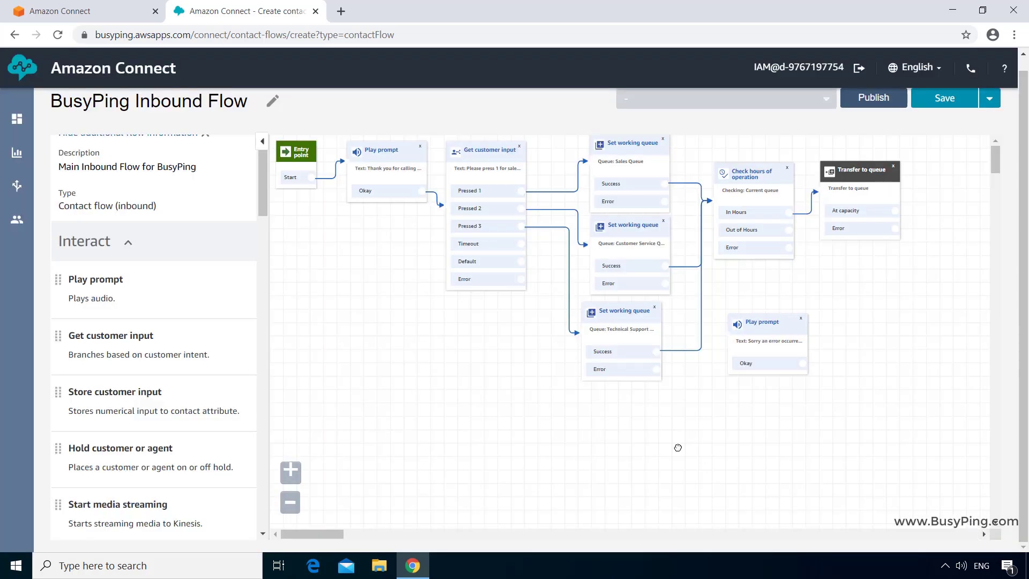
- Route the Error outputs of the input, queue, hours and transfer blocks, plus Timeout, to the error prompt
drag(520, 279, 569, 411)
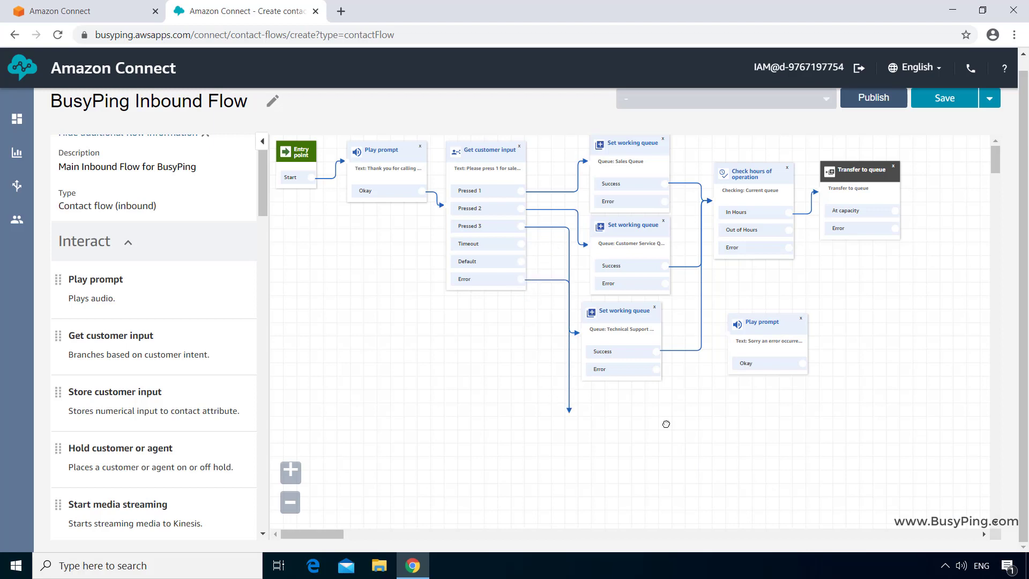
drag(666, 424, 723, 334)
drag(656, 368, 723, 333)
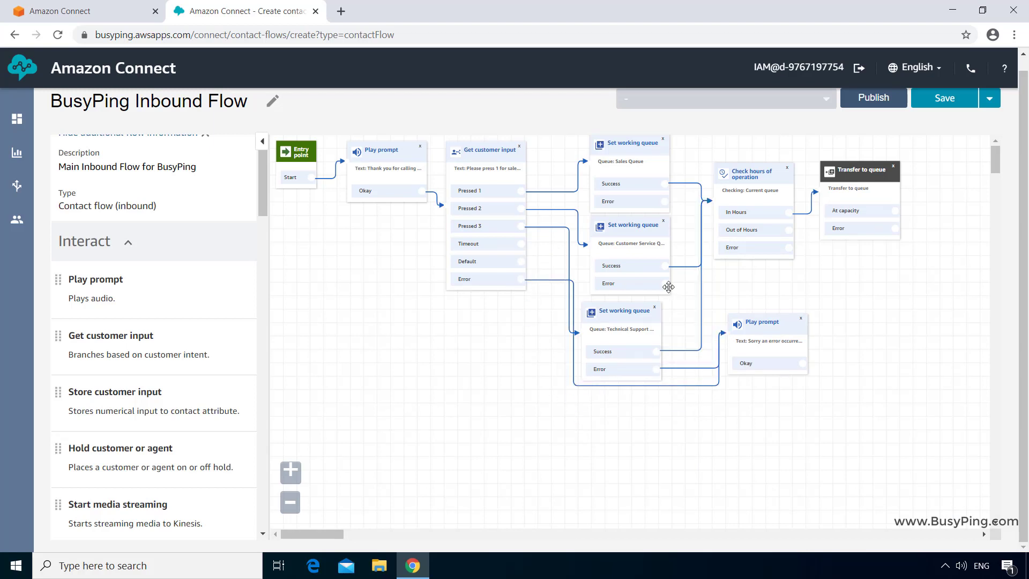
drag(667, 285, 723, 333)
drag(664, 201, 724, 333)
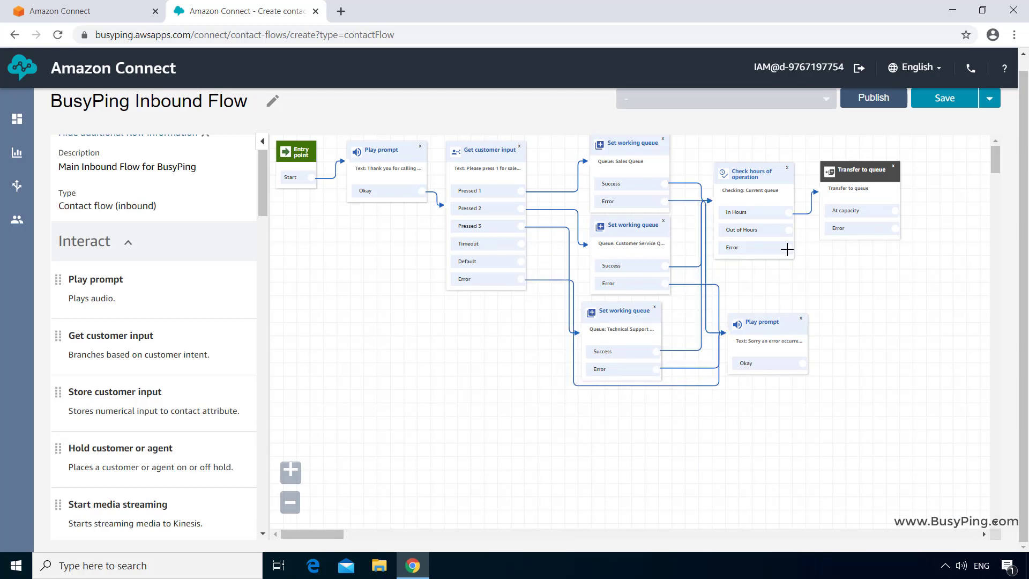
drag(787, 249, 804, 404)
drag(895, 228, 761, 415)
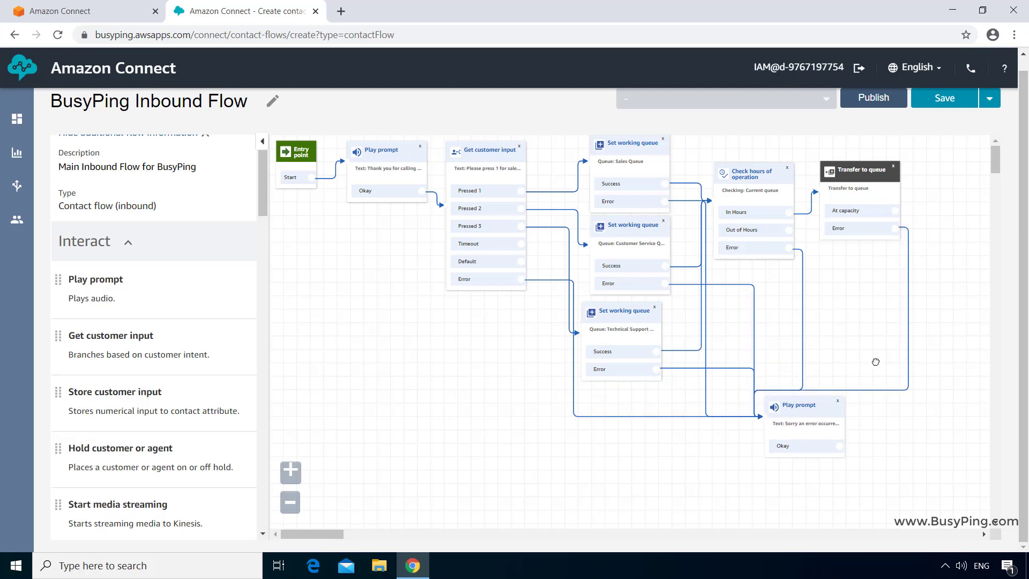
drag(520, 243, 753, 423)
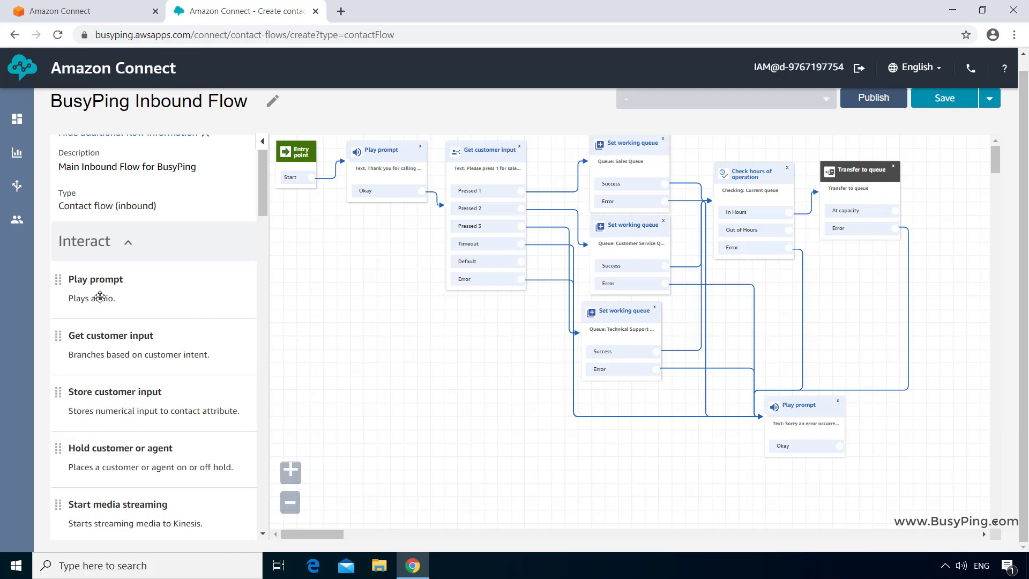
drag(100, 296, 665, 466)
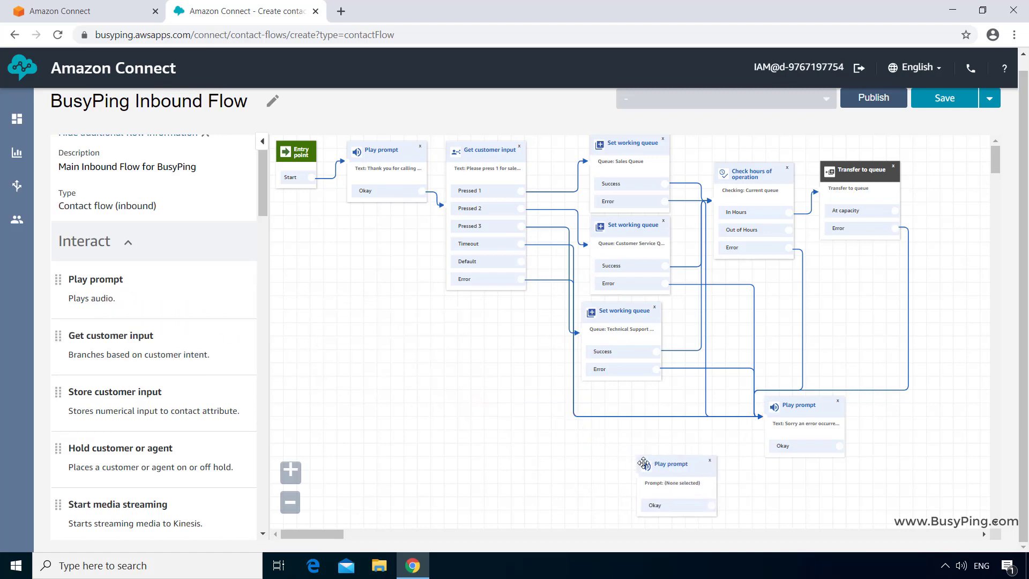
- Give the new prompt the text-to-speech 'Sorry that is an invalid option' and place it below the input block
click(665, 465)
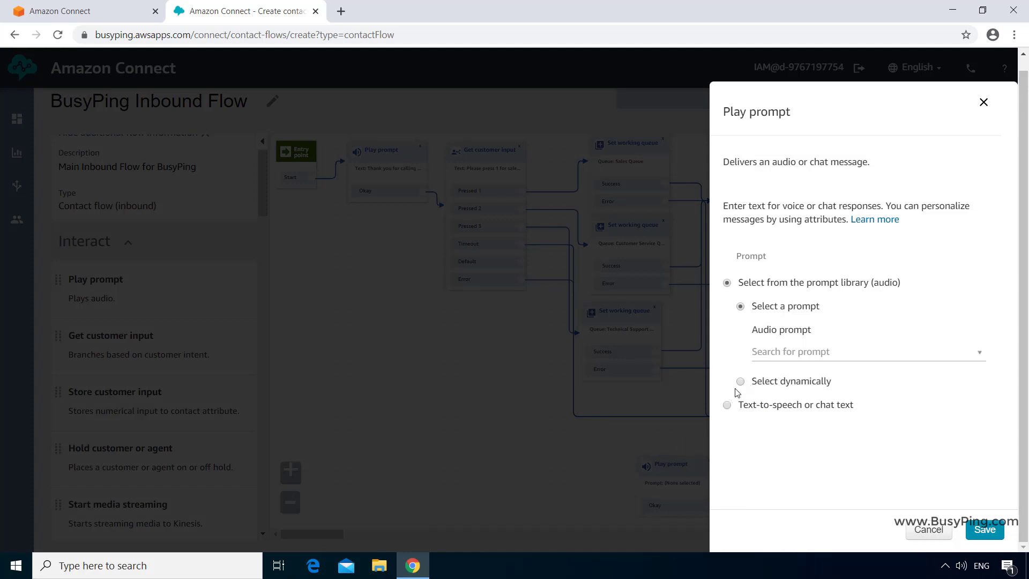
click(728, 406)
click(827, 355)
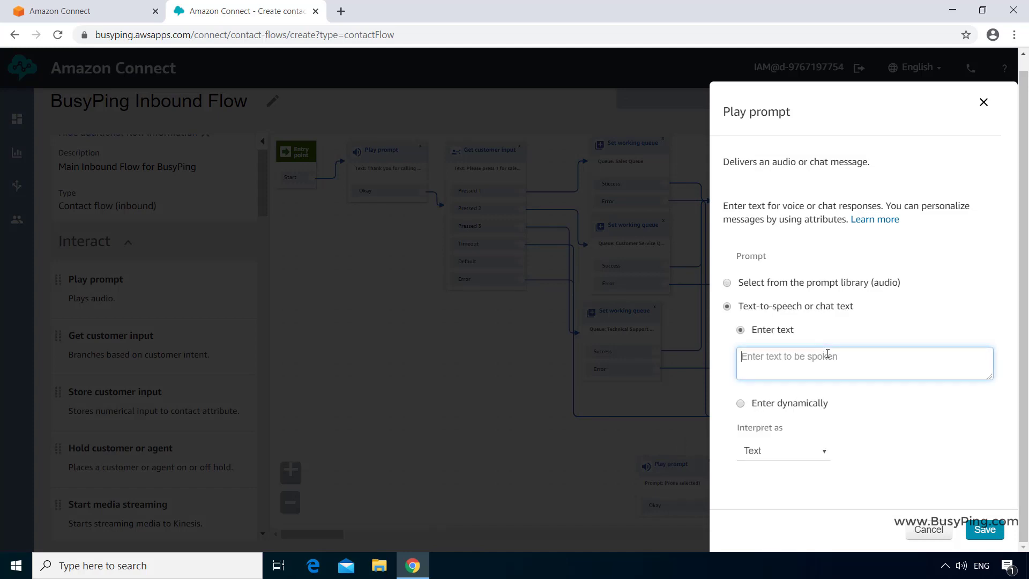
text(Sorry that is an invalid option)
click(975, 526)
drag(695, 461, 488, 350)
drag(521, 261, 437, 214)
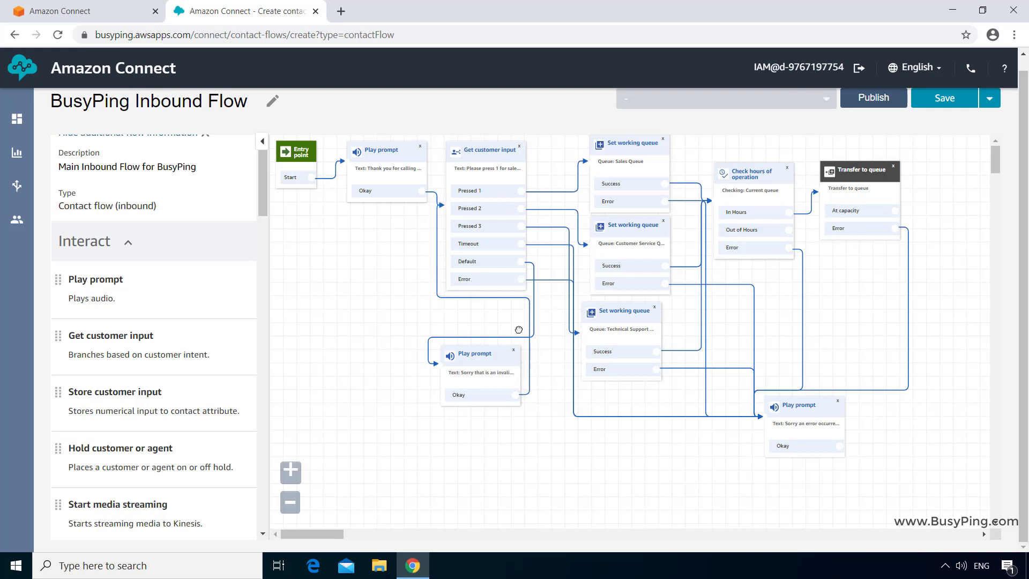
- Add a prompt 'Sorry we are closed now. Please call back during our working hours' fed by Out of Hours
drag(86, 282, 866, 461)
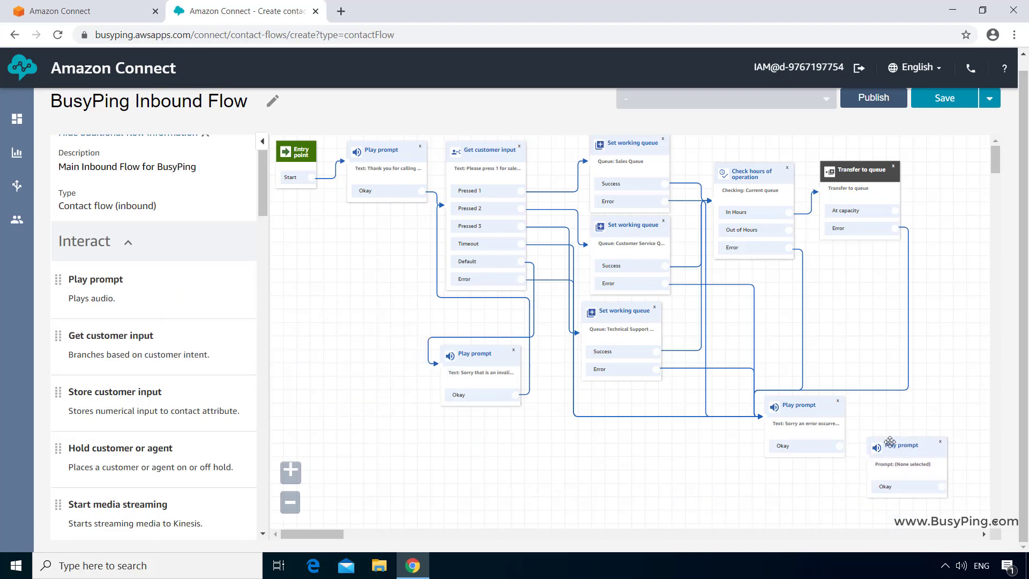
click(884, 469)
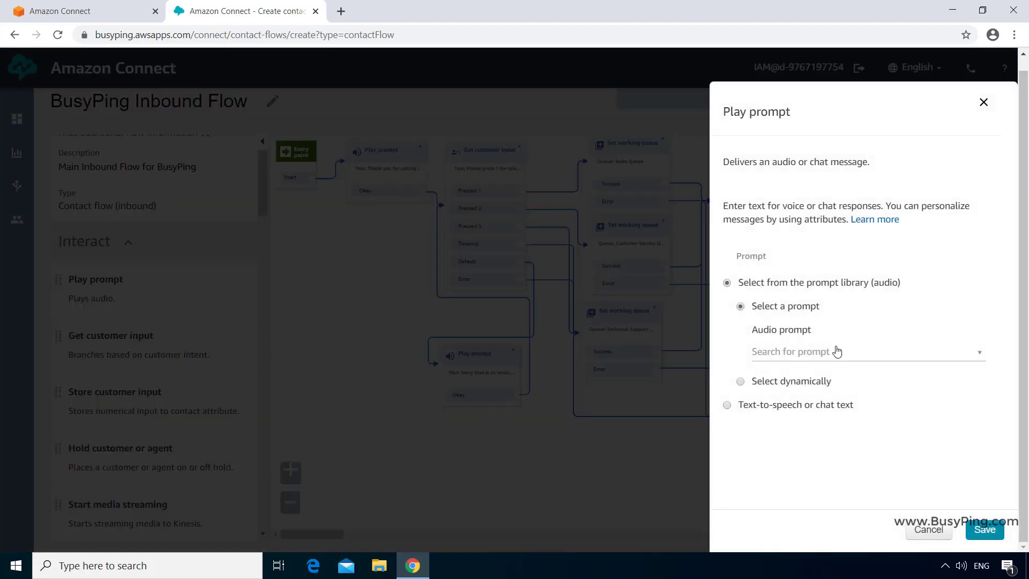
click(727, 405)
click(793, 366)
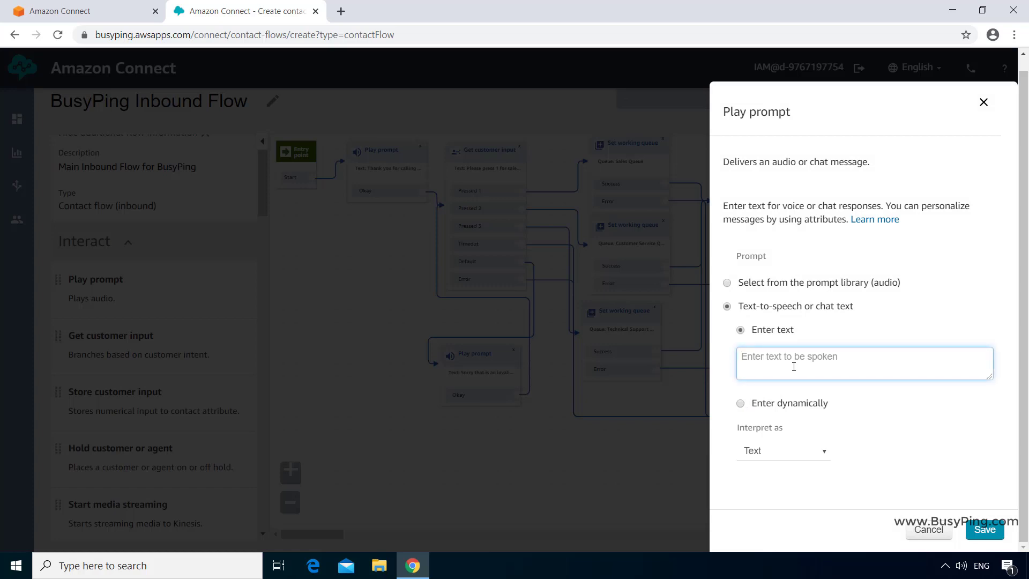
text(Sorry we are closed now. Ple)
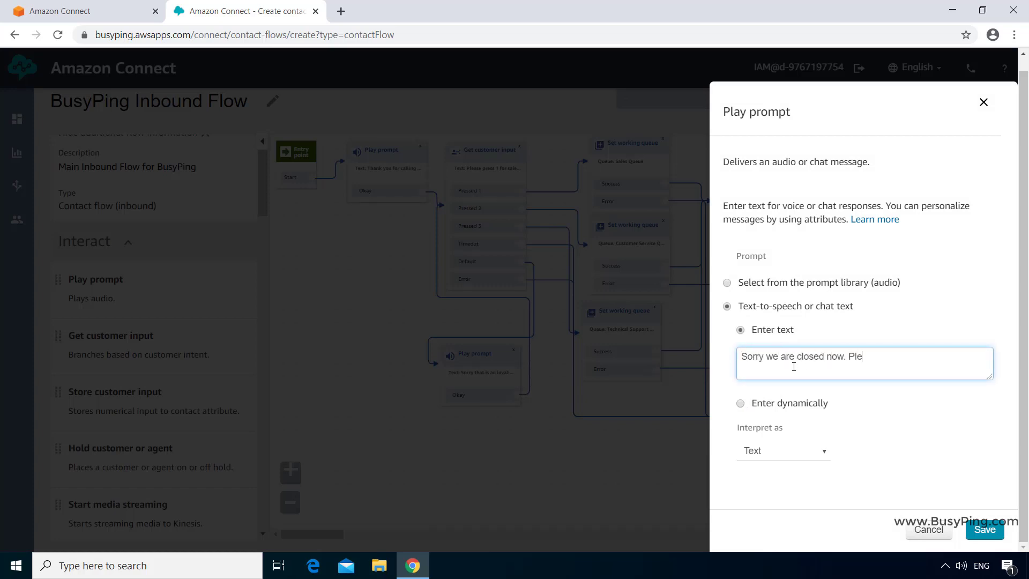
text(ase call back during our workign hours)
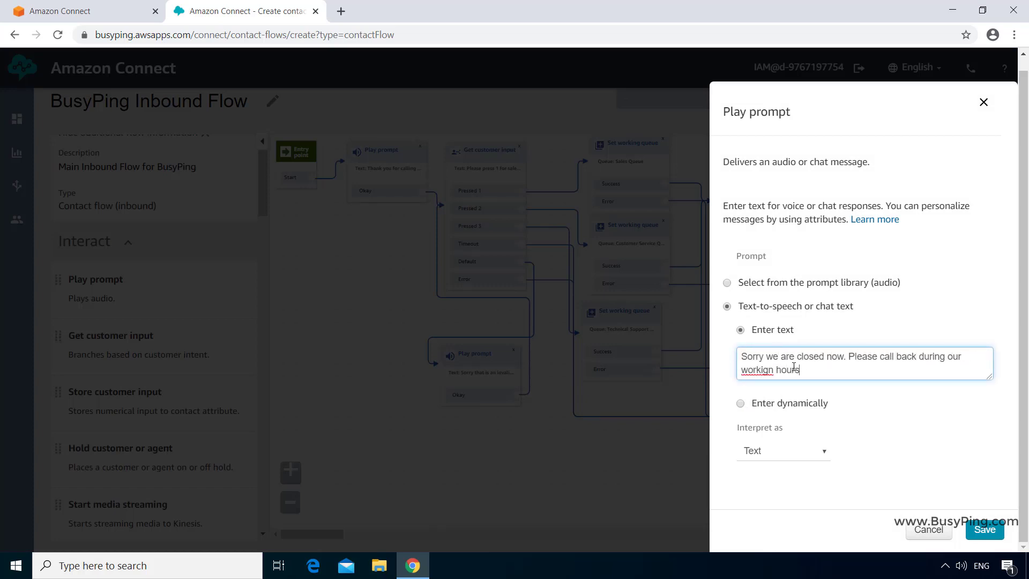
key(Delete)
key(Right)
text(g)
click(990, 529)
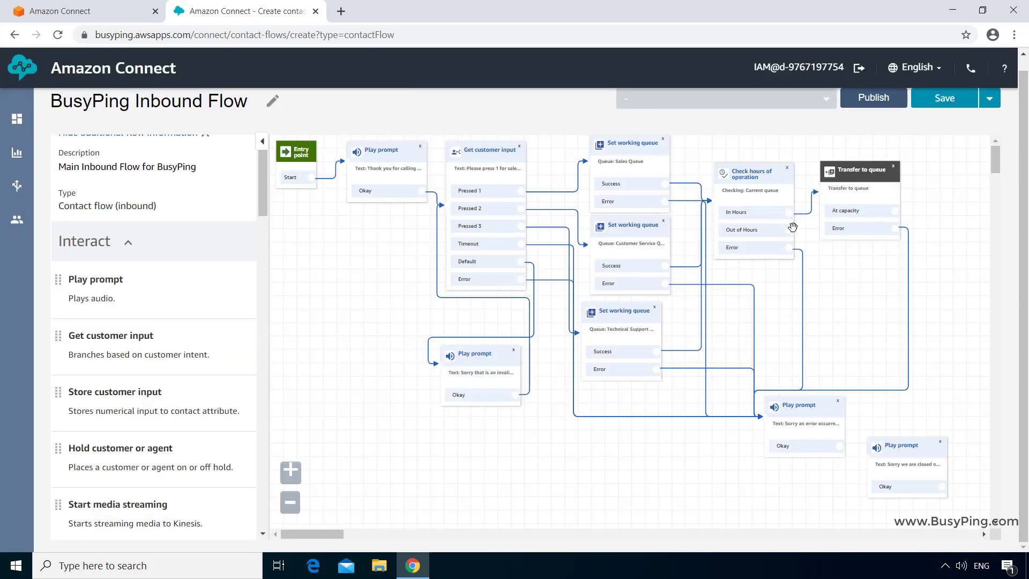
drag(788, 230, 832, 314)
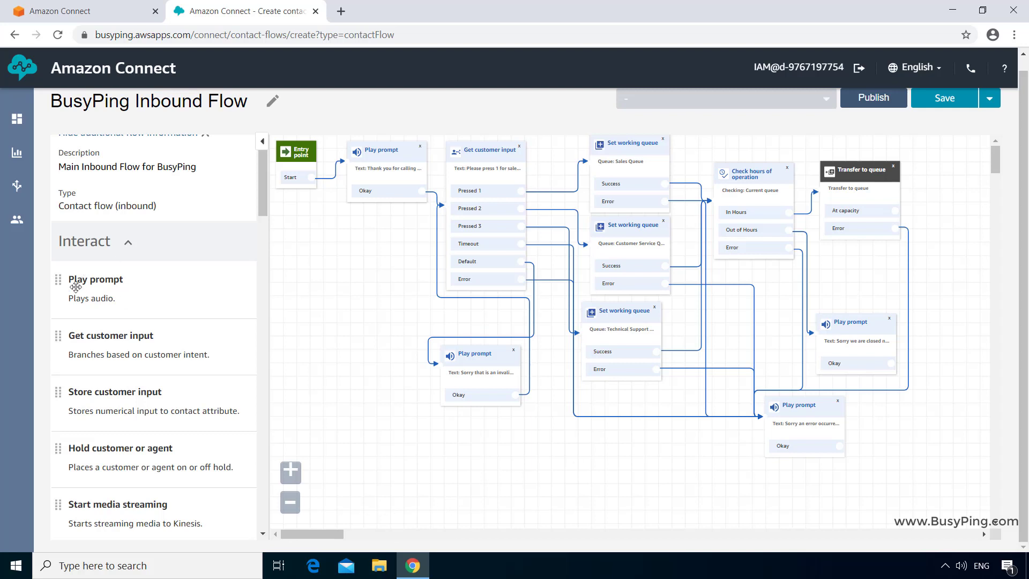
- Add a prompt 'Sorry all our agents are busy, please call back…' and route At capacity to it
drag(75, 283, 928, 267)
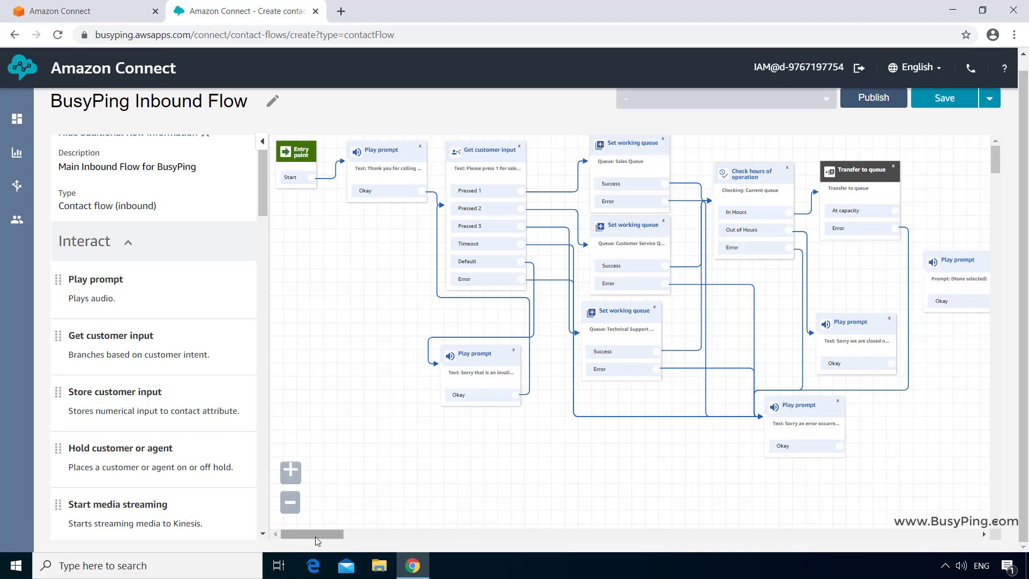
drag(315, 536, 336, 536)
click(720, 261)
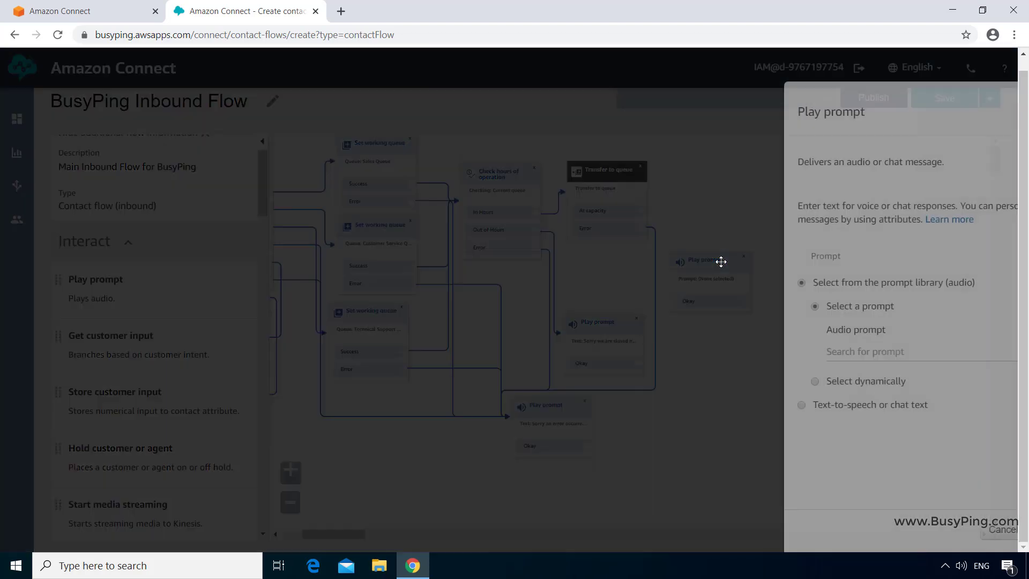
click(762, 409)
click(841, 362)
text(Sor)
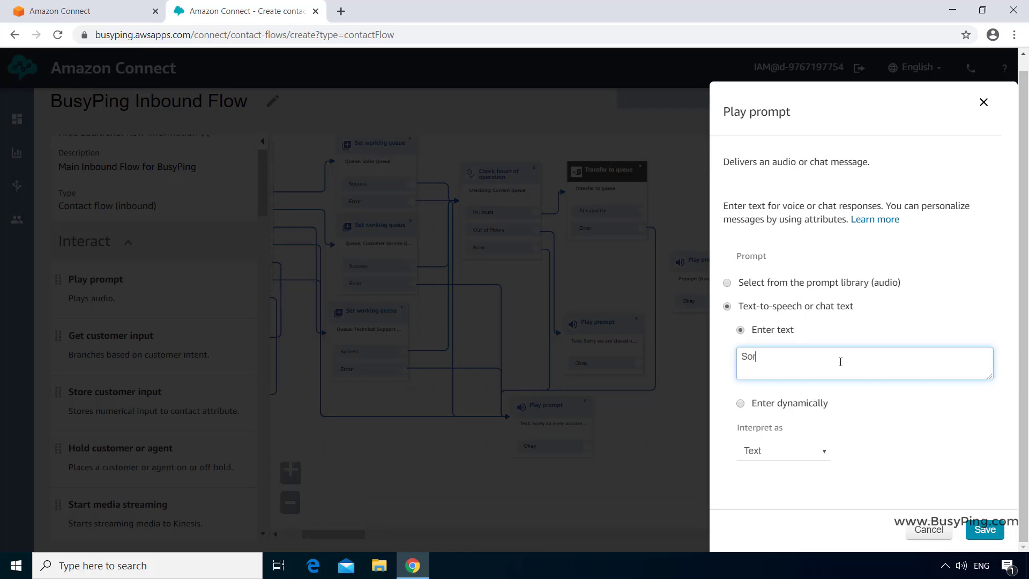
text(ry all our agents are busy, please call back later)
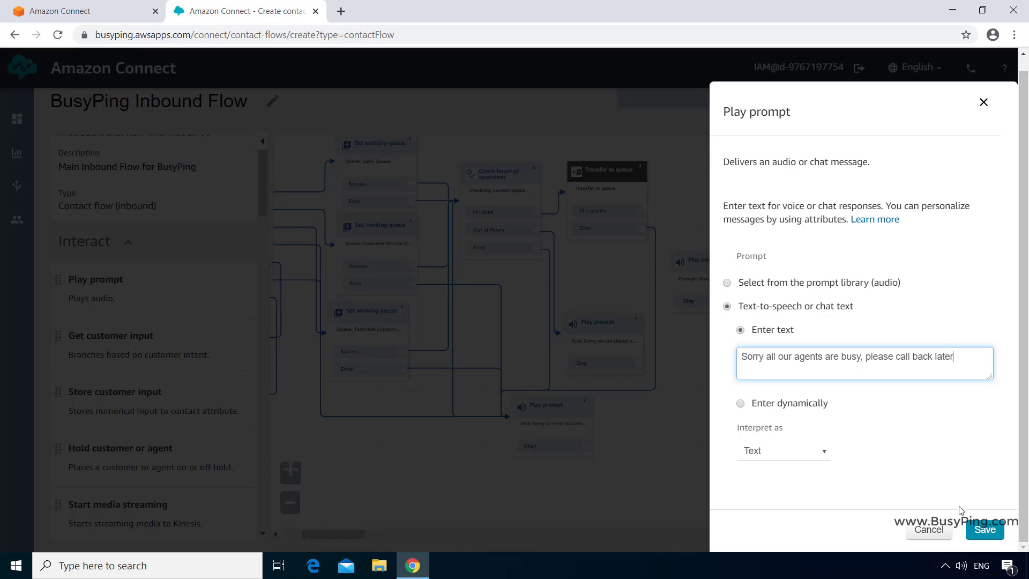
click(991, 530)
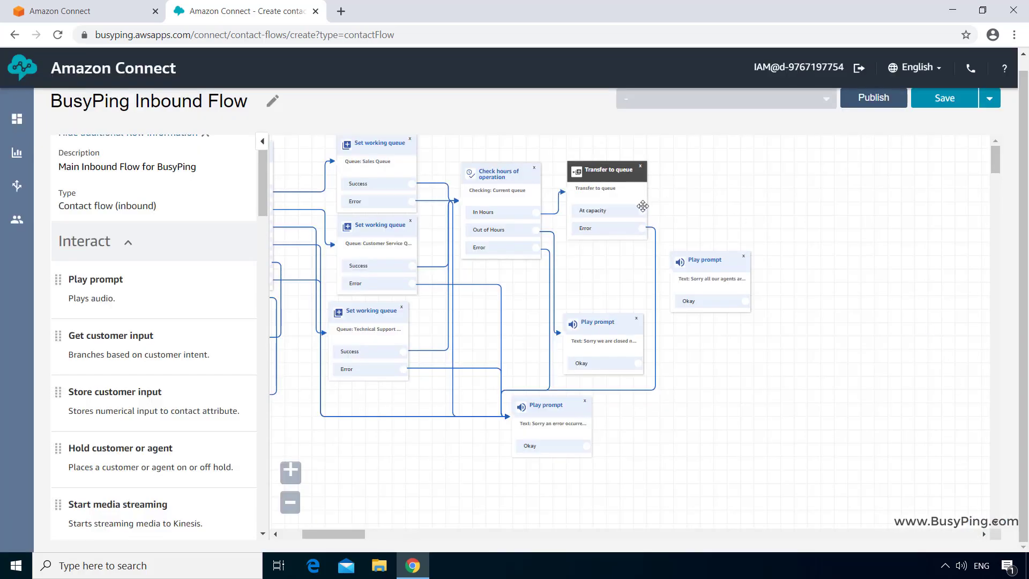
drag(643, 209, 674, 263)
mouse_move(349, 533)
mouse_down()
mouse_move(359, 533)
mouse_move(350, 535)
mouse_up()
- Add a Disconnect / hang up block fed by the agents-busy, closed-hours and error prompts' Okay outputs
scroll(138, 363, down, 20)
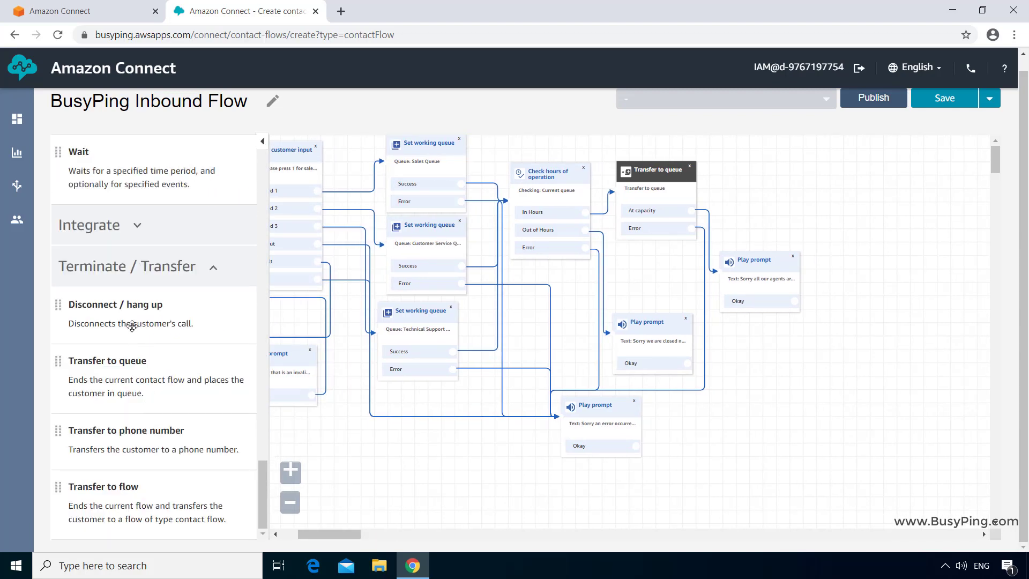
drag(131, 322, 814, 376)
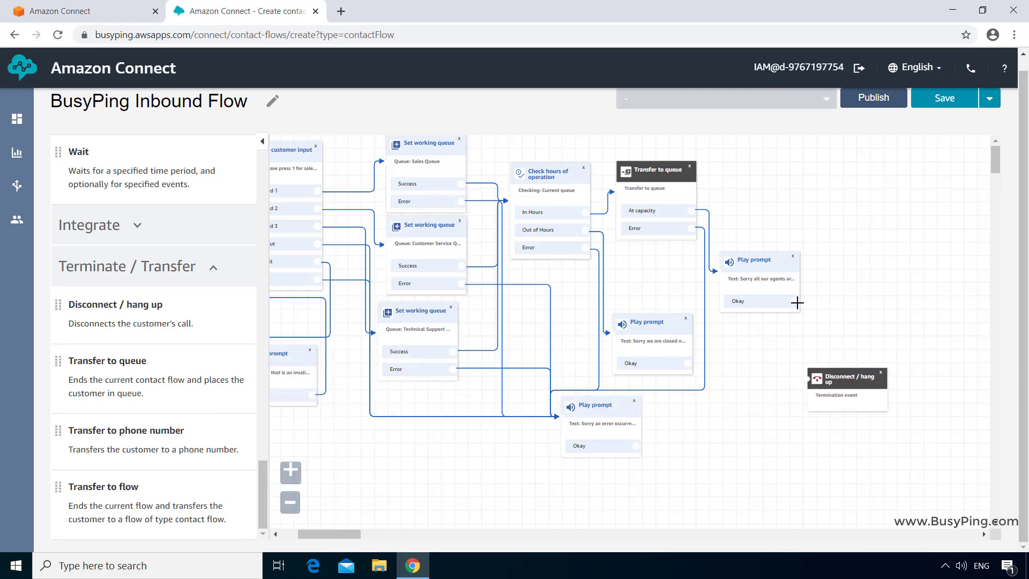
drag(795, 301, 802, 378)
drag(688, 363, 807, 378)
drag(673, 441, 806, 378)
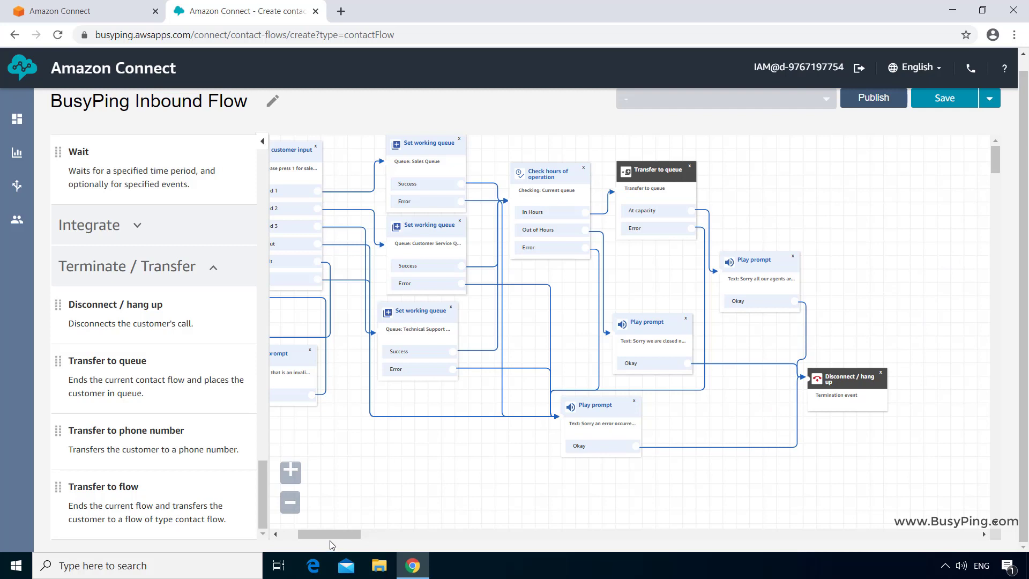
drag(324, 537, 315, 534)
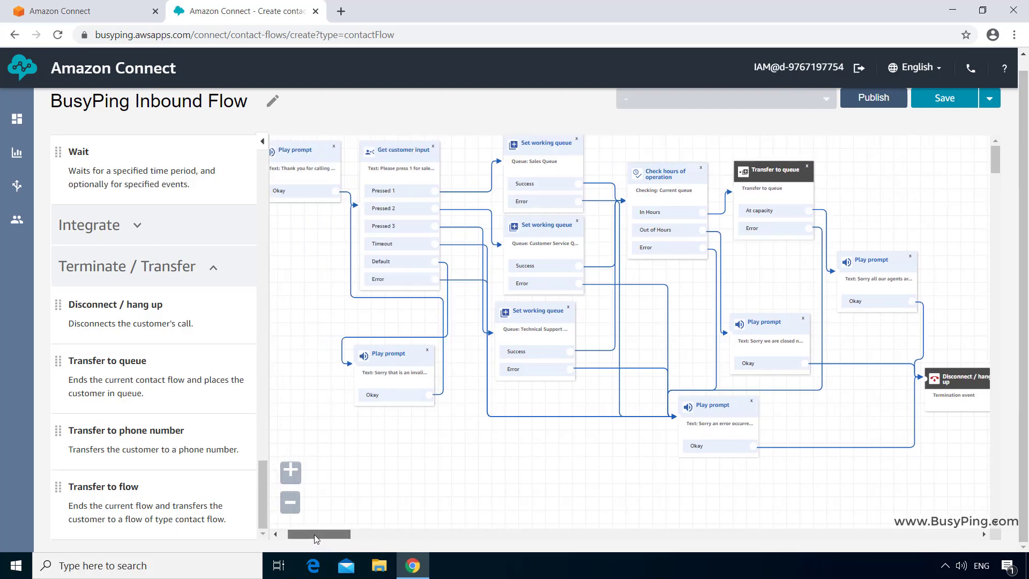
- Save and publish BusyPing Inbound Flow, then view it in the Contact flows list
click(955, 105)
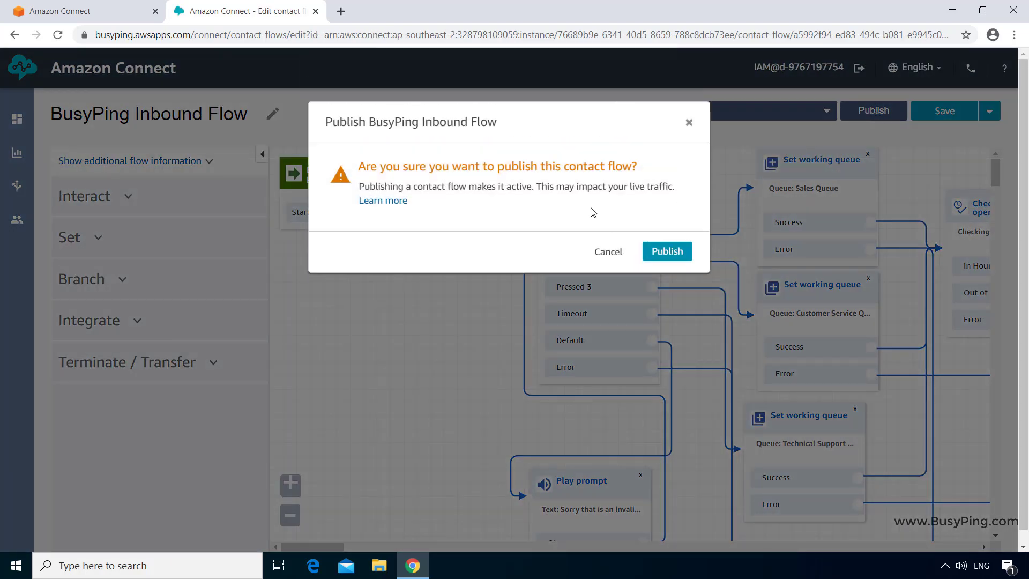
click(661, 252)
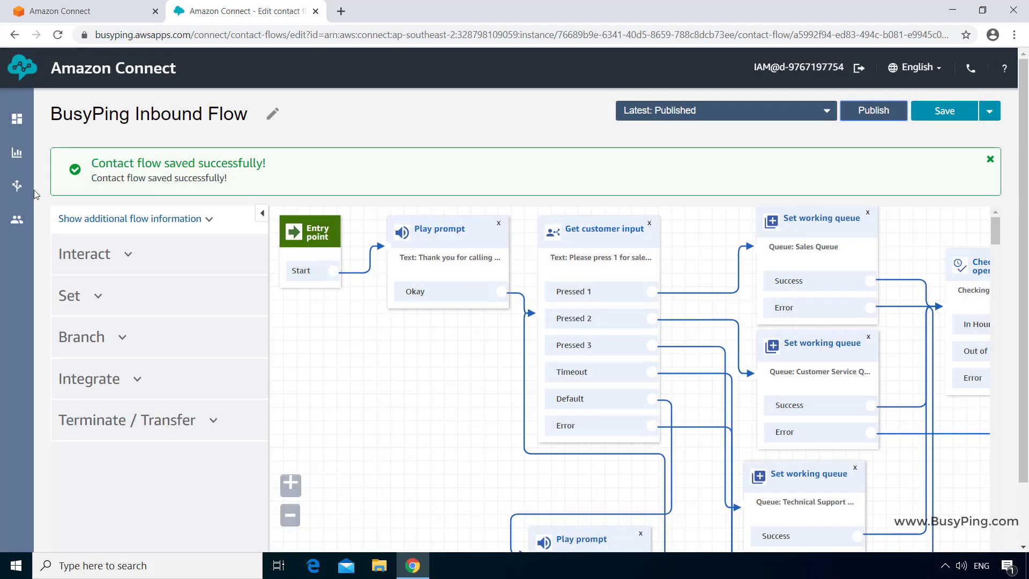
mouse_move(16, 186)
click(89, 252)
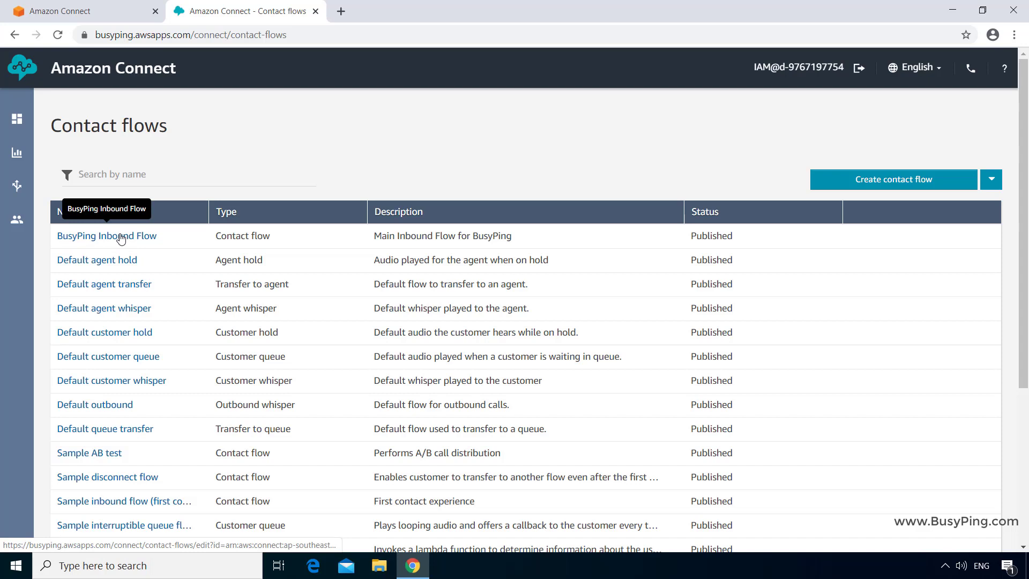
- Assign BusyPing Inbound Flow as the contact flow of the First Phone Number and save
mouse_move(15, 189)
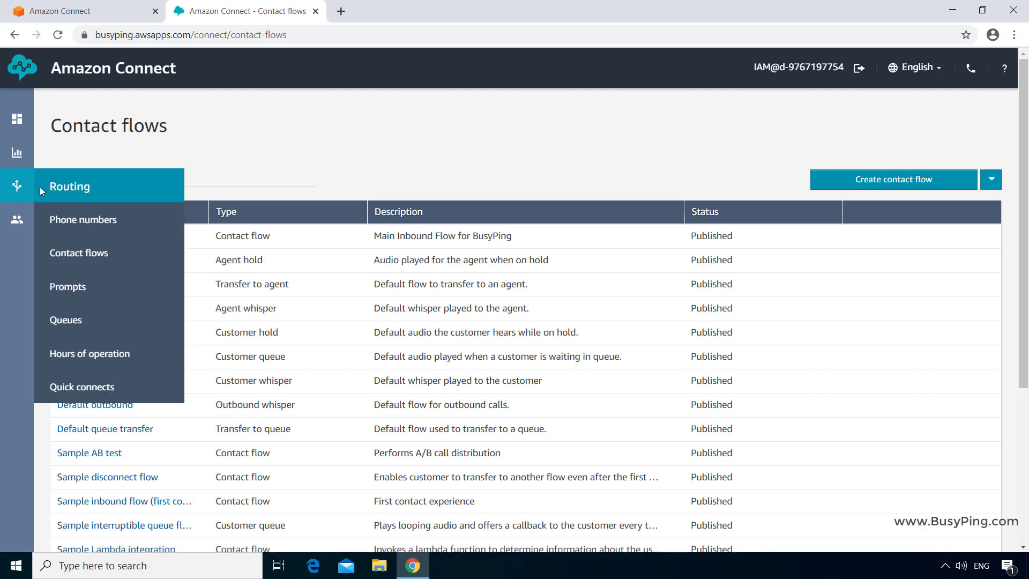
click(80, 220)
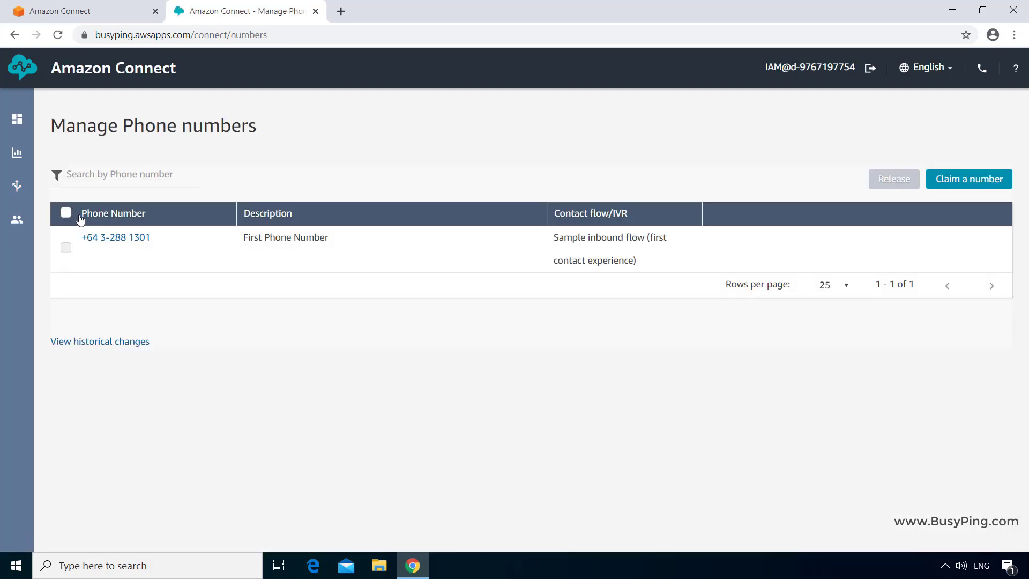
click(110, 241)
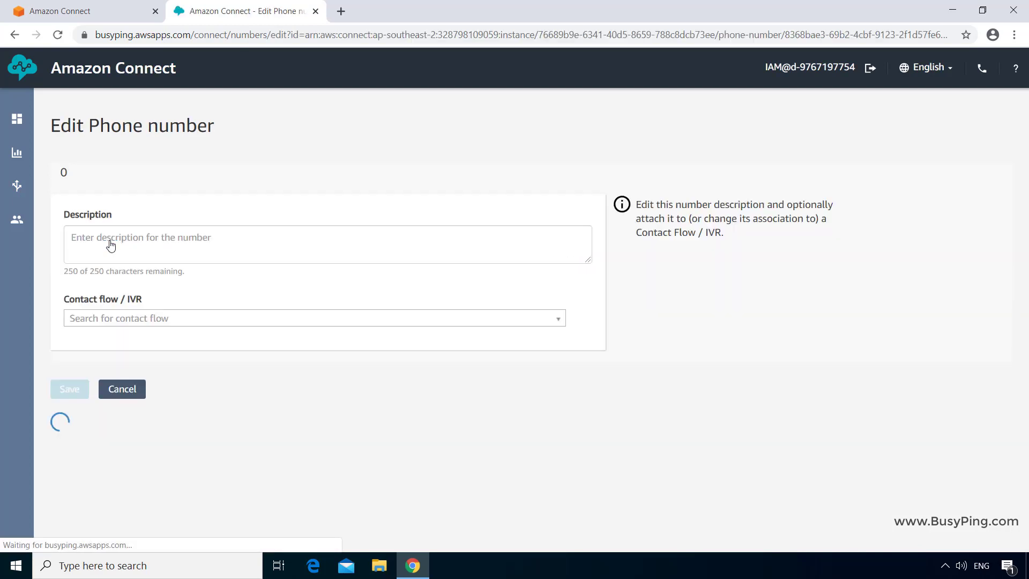
click(561, 319)
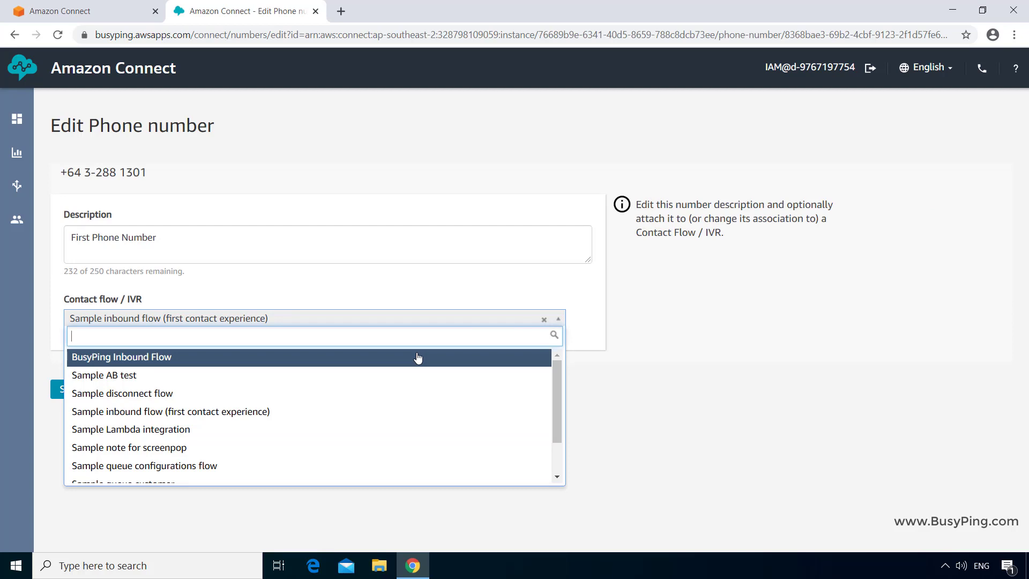
click(418, 358)
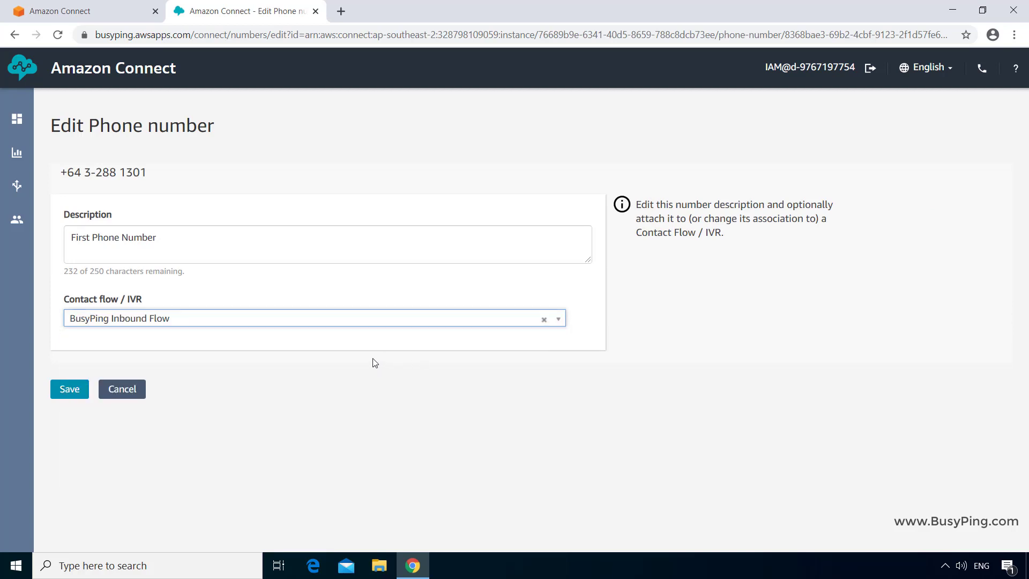
click(69, 389)
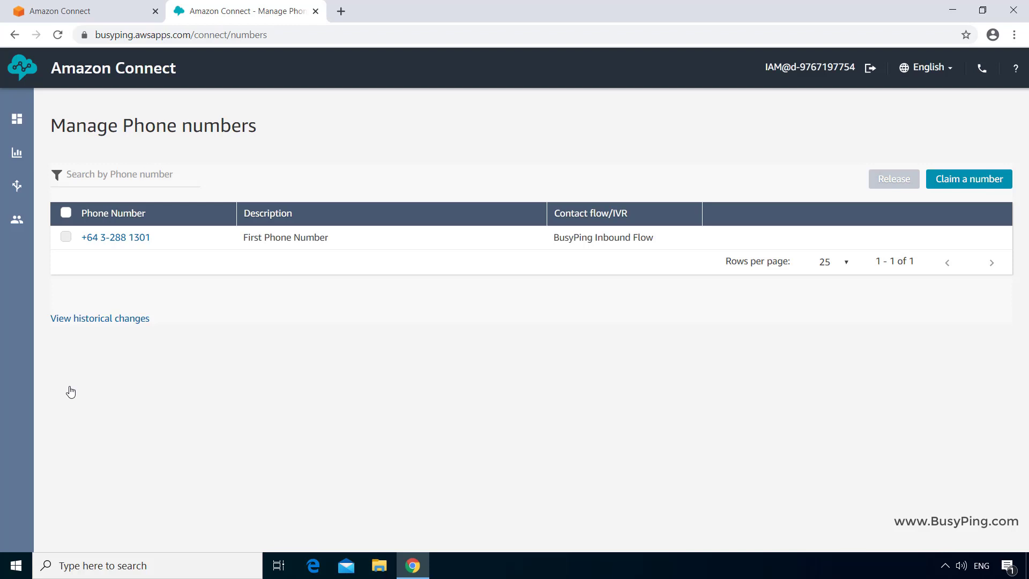
- Check the agent's entry in User management, then open a new incognito browser window
mouse_move(21, 222)
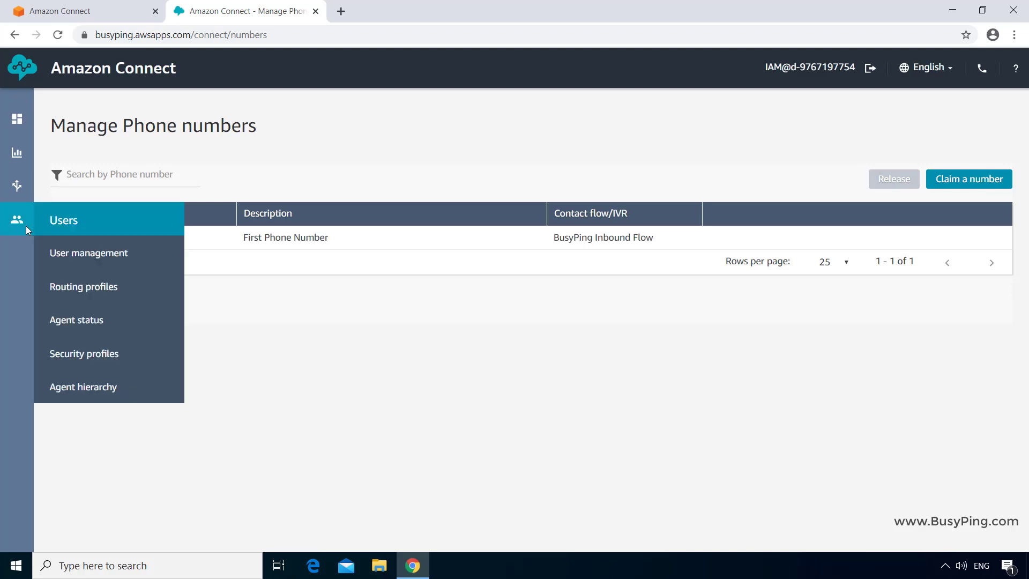
click(69, 259)
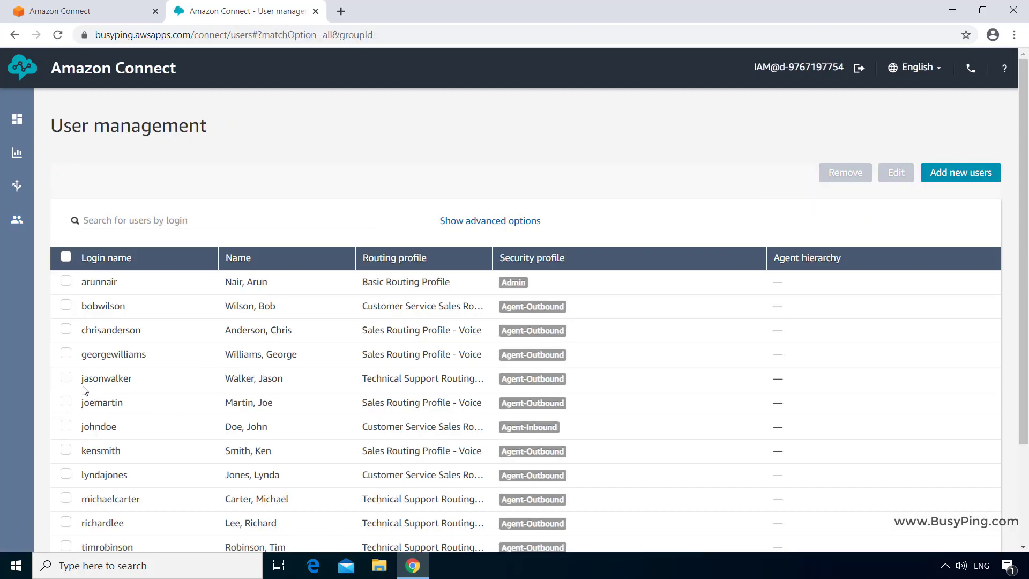
click(66, 377)
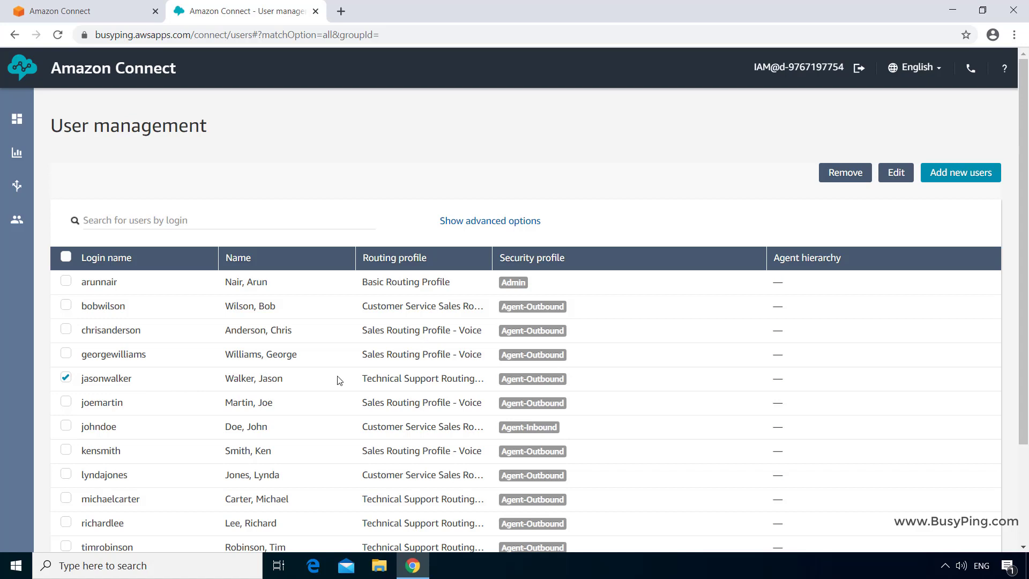
click(66, 378)
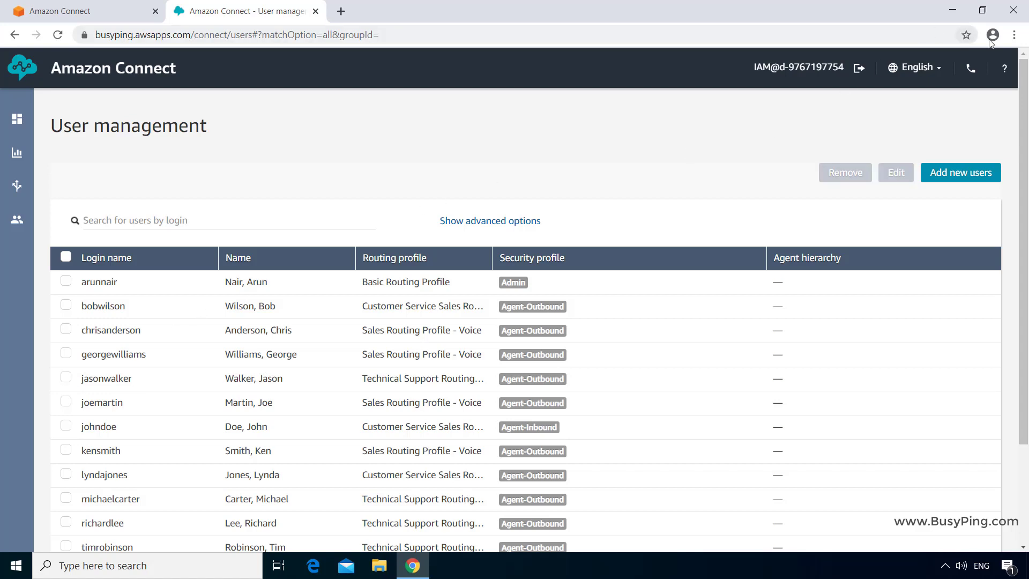
click(1019, 36)
click(988, 86)
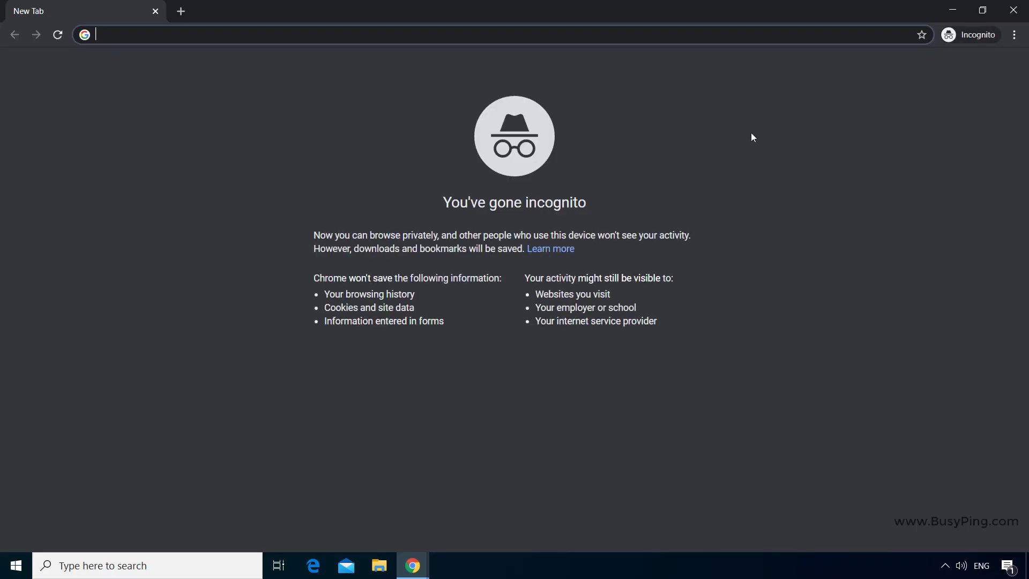
- Load the instance's CCP sign-in page and log in with the agent's username and password
text(https://busyping.awsapps.com/connect/login)
key(Return)
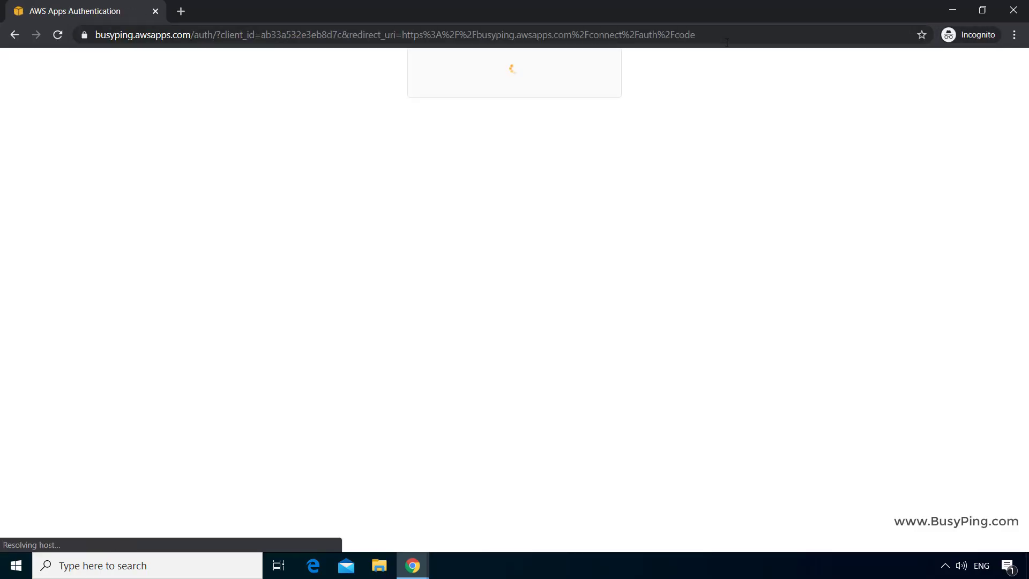
click(580, 294)
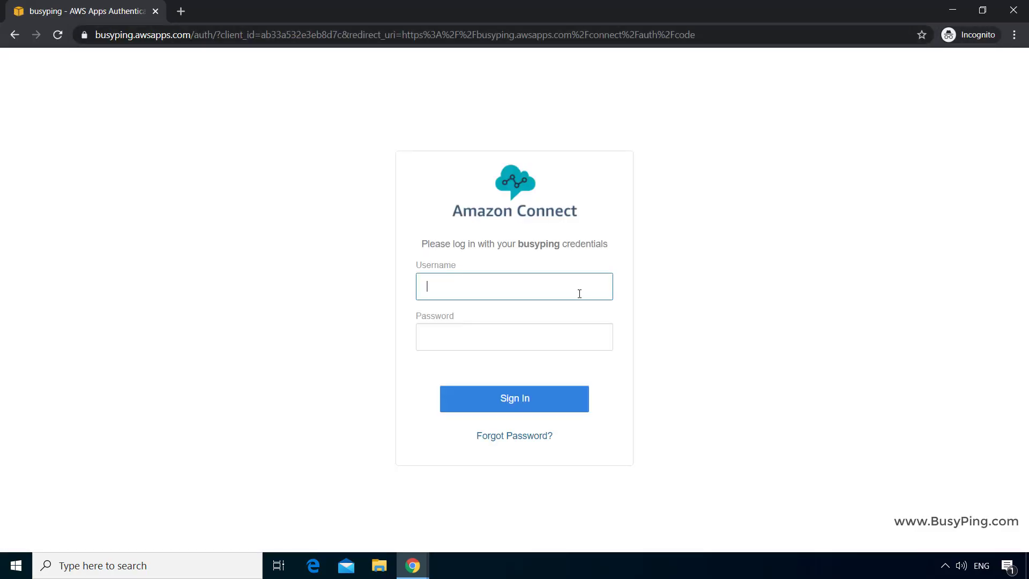
key(Tab)
text(••)
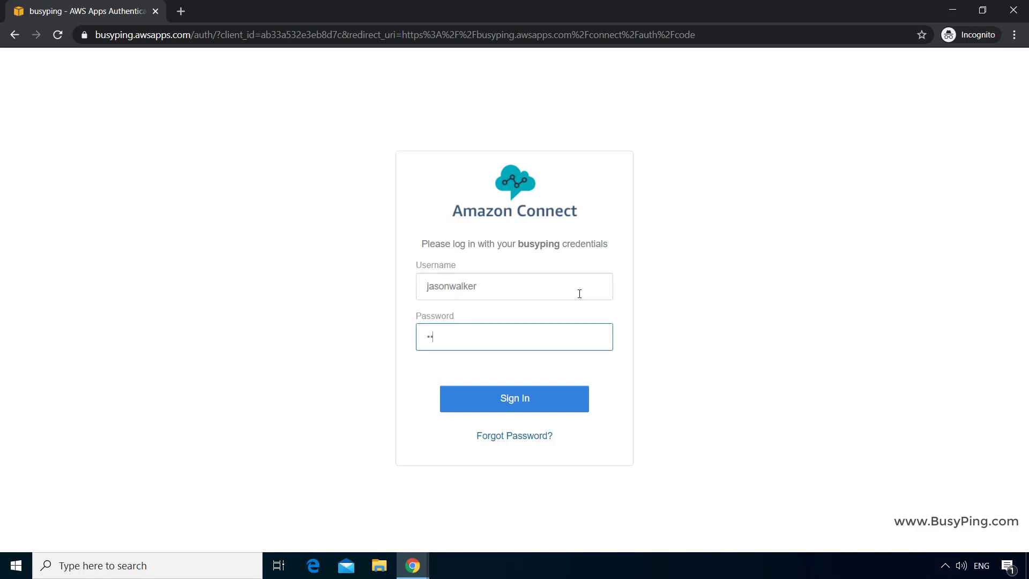
text(••••)
key(Return)
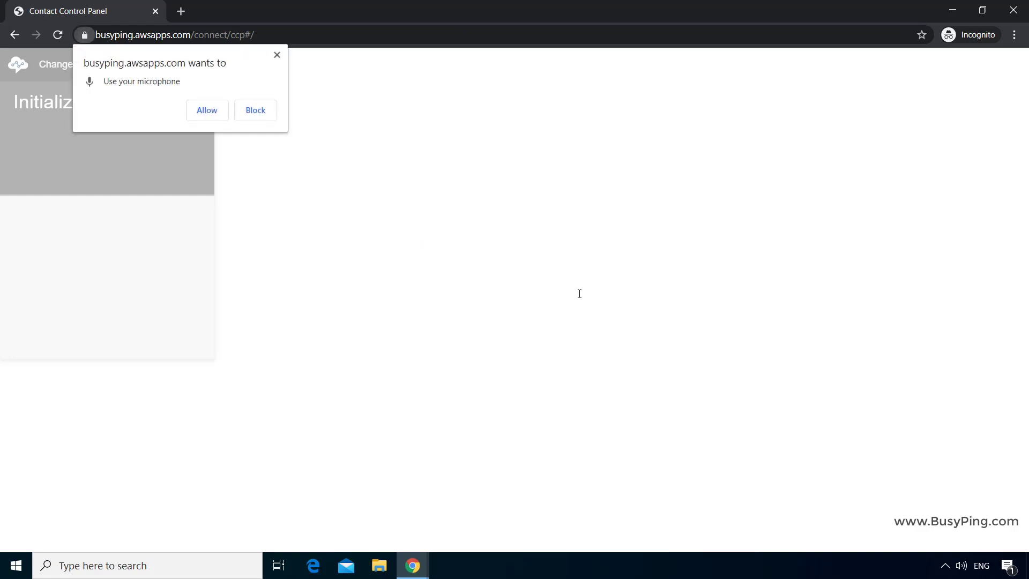
- Allow microphone access and set the agent's status to Available
click(211, 108)
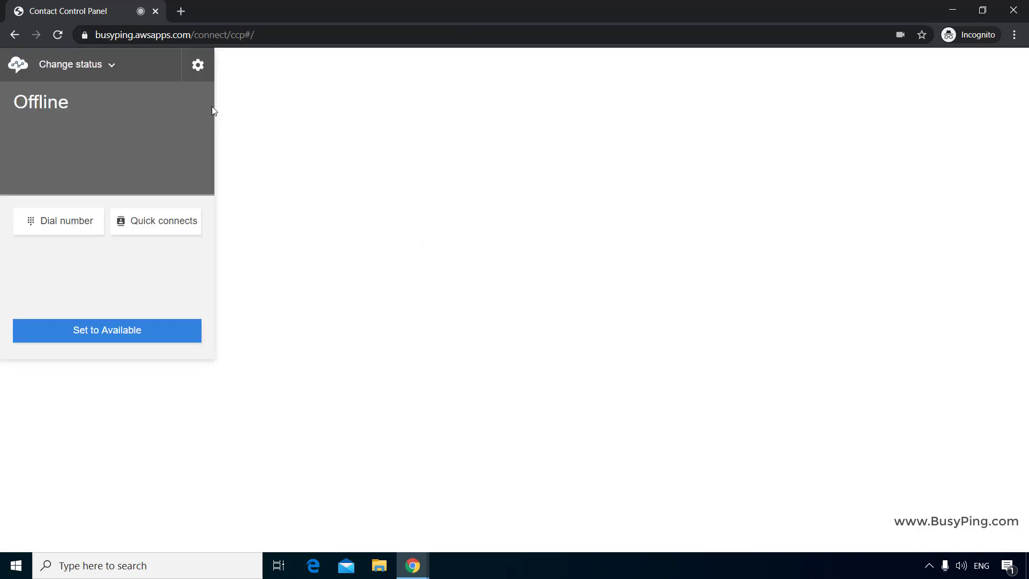
click(112, 67)
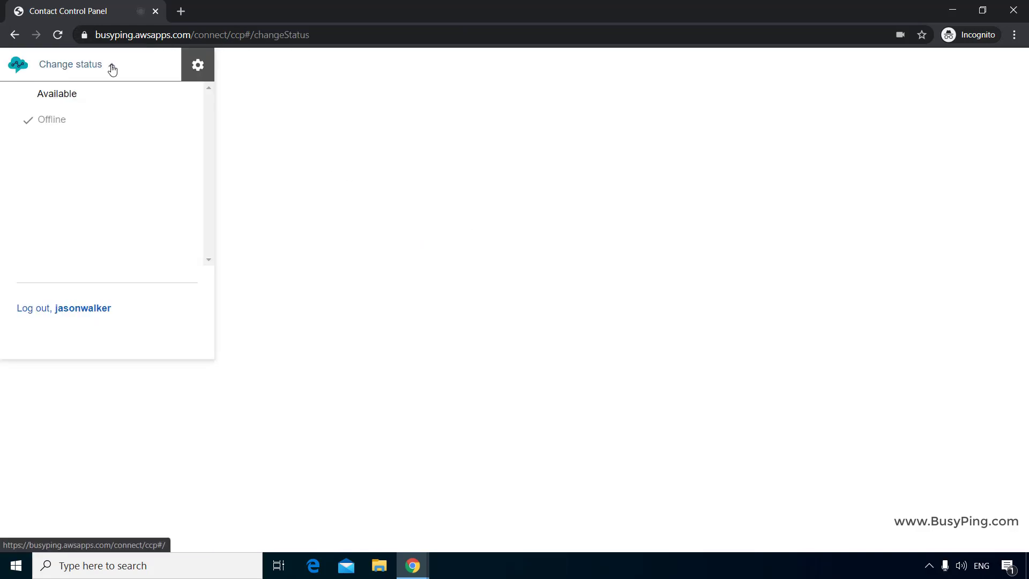
click(95, 95)
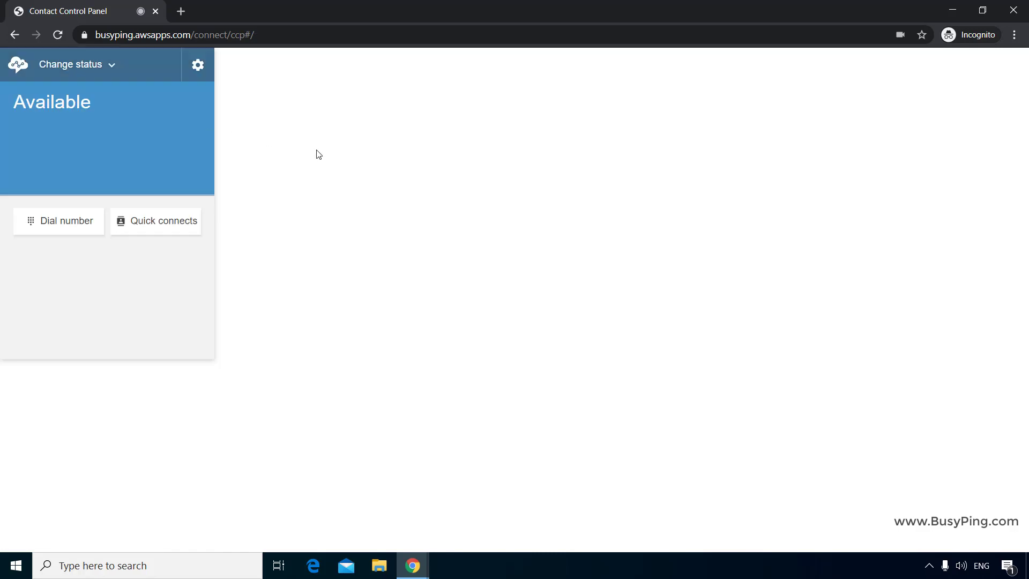